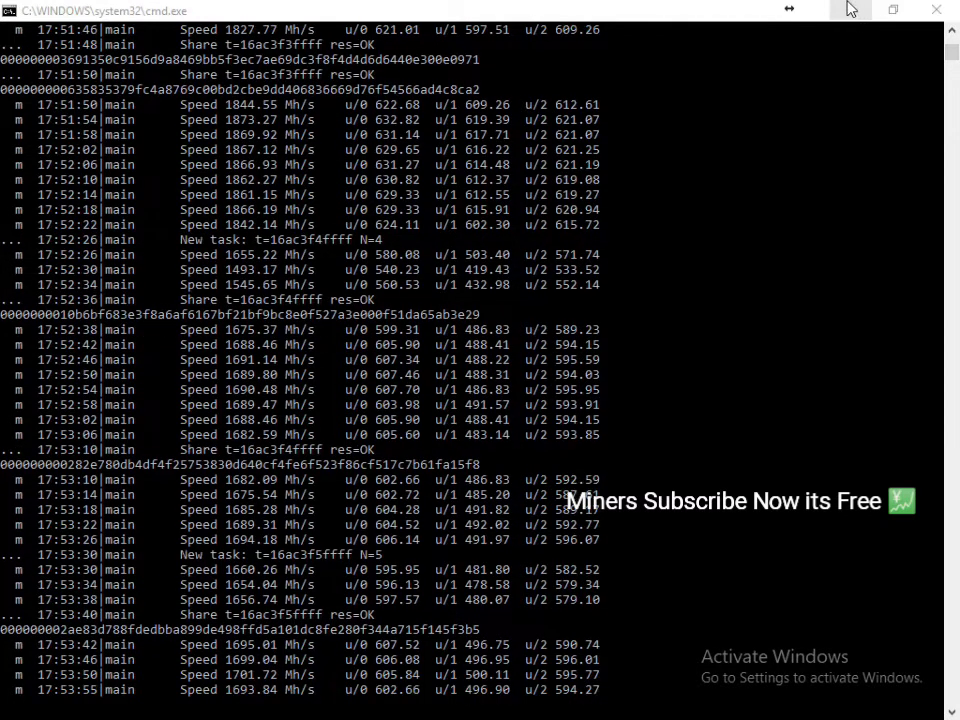
- Minimize the DaggerGpuMiner console, which is reporting accepted shares, to show the desktop
click(851, 10)
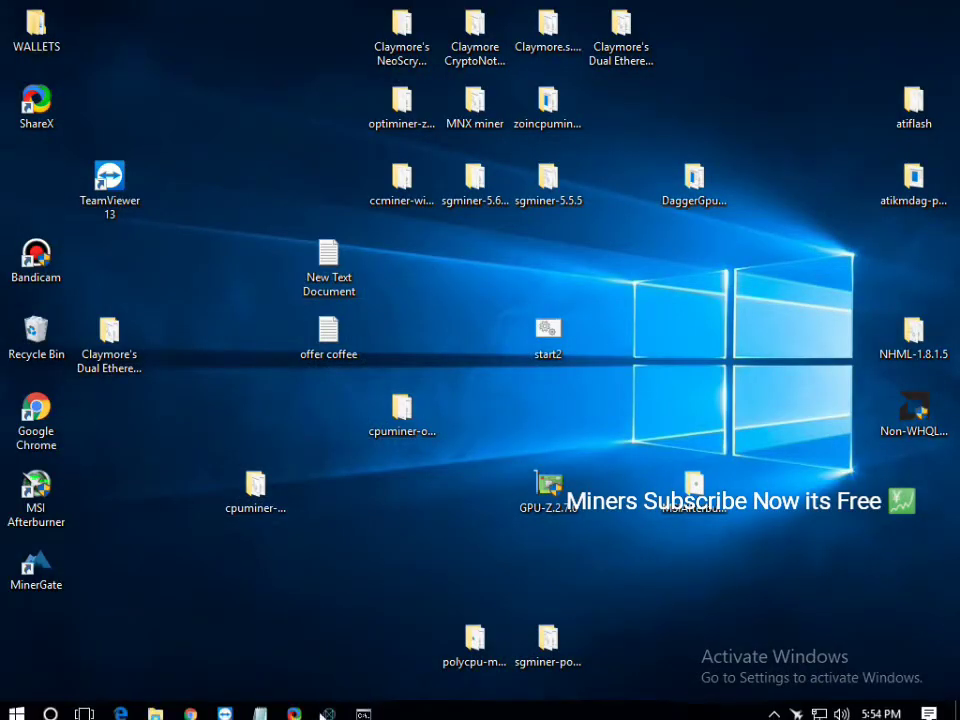
mouse_move(260, 713)
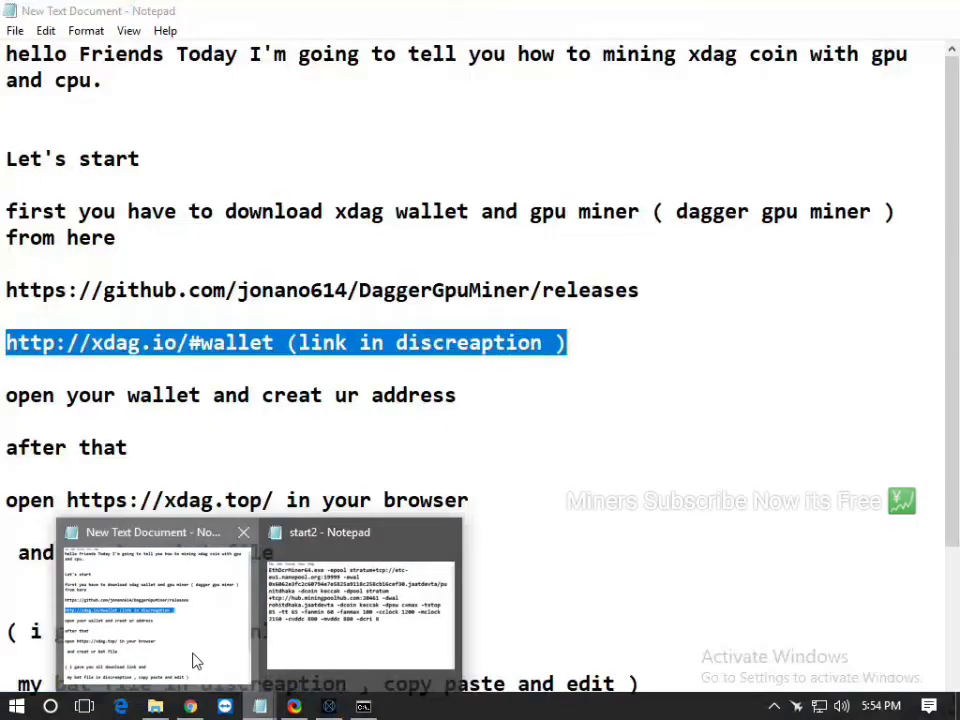
click(193, 660)
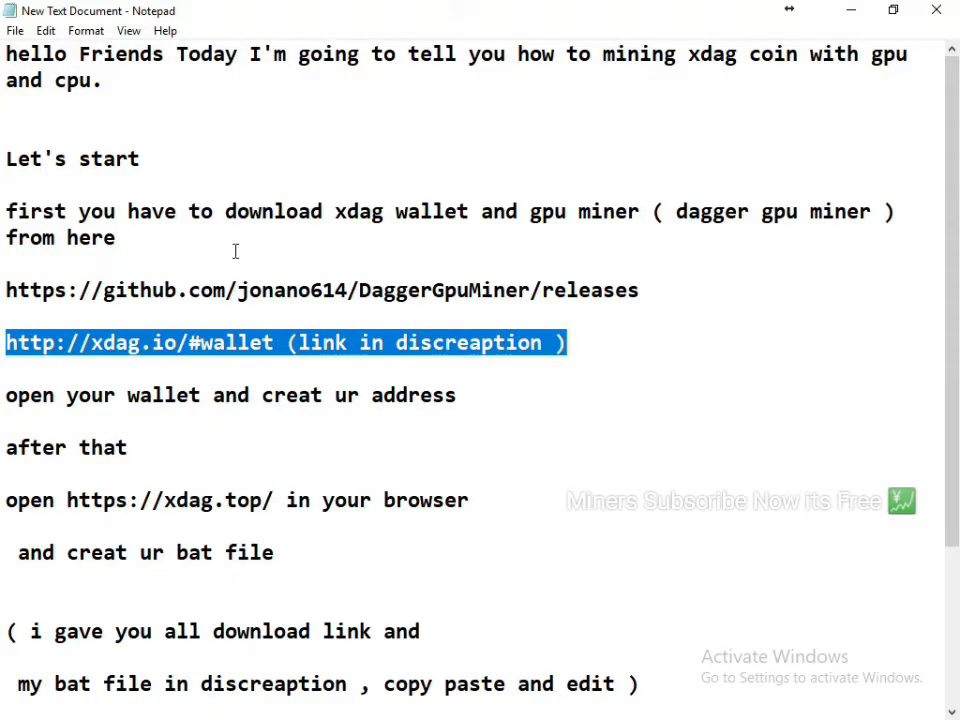
drag(334, 211, 471, 214)
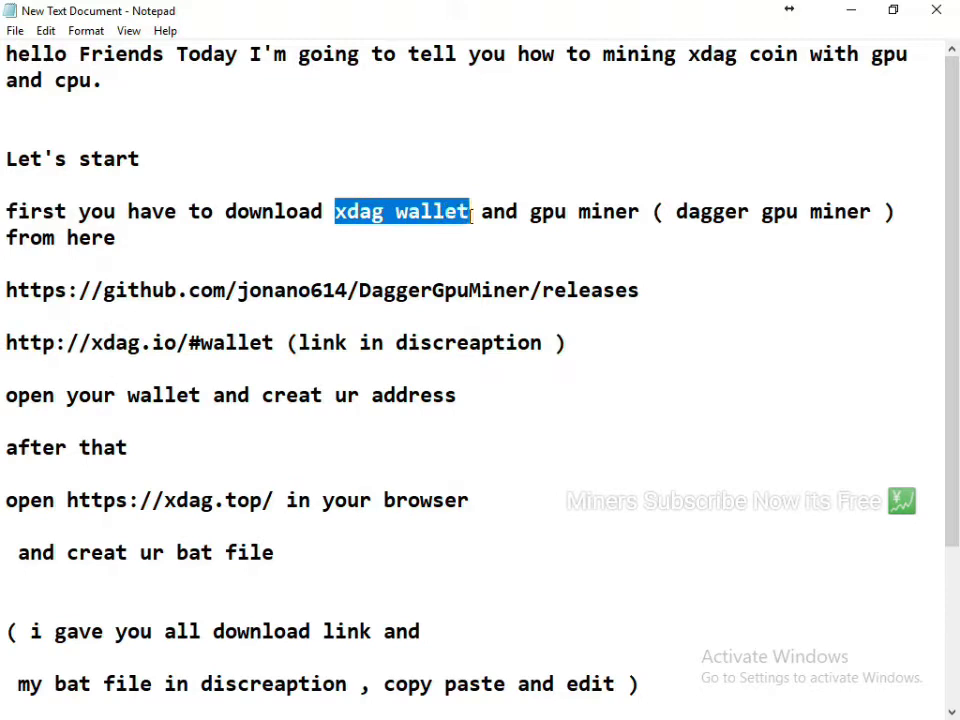
drag(530, 211, 642, 212)
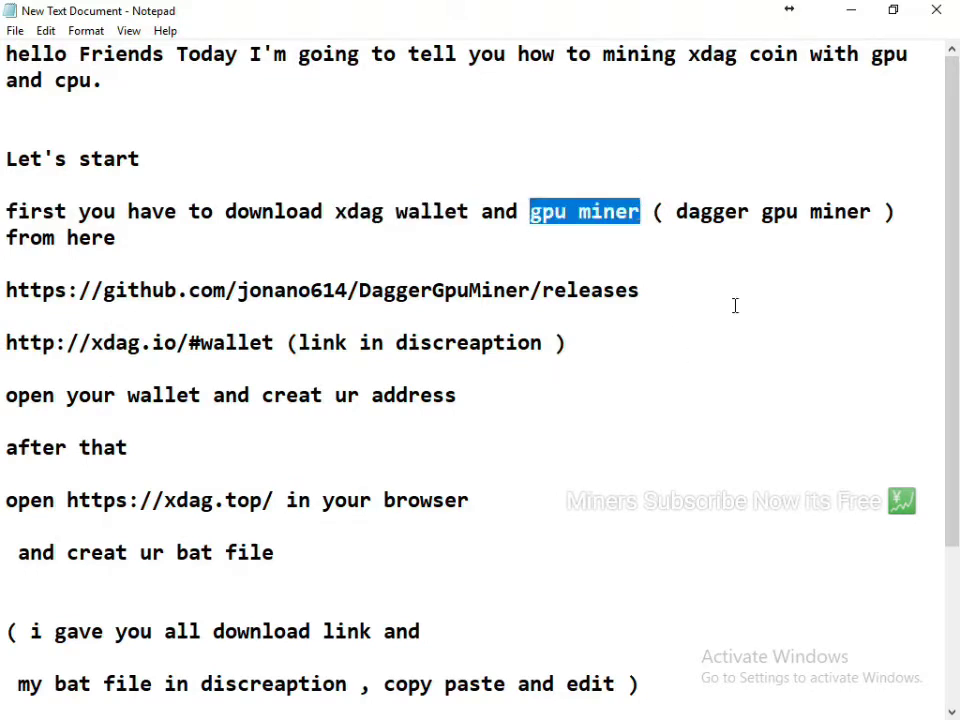
click(6, 290)
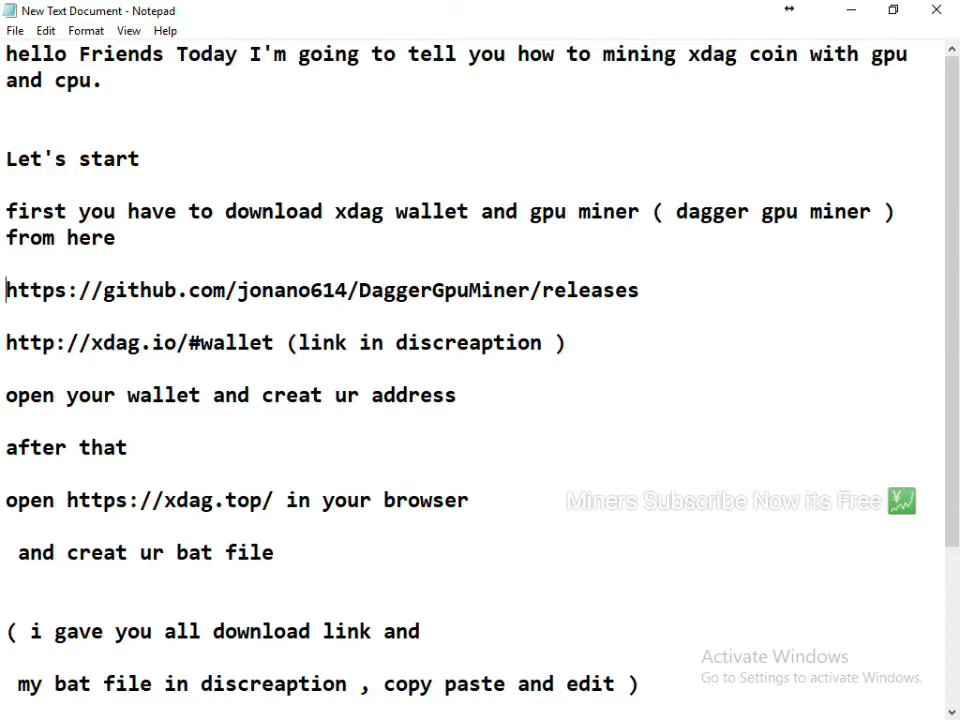
drag(8, 290, 251, 321)
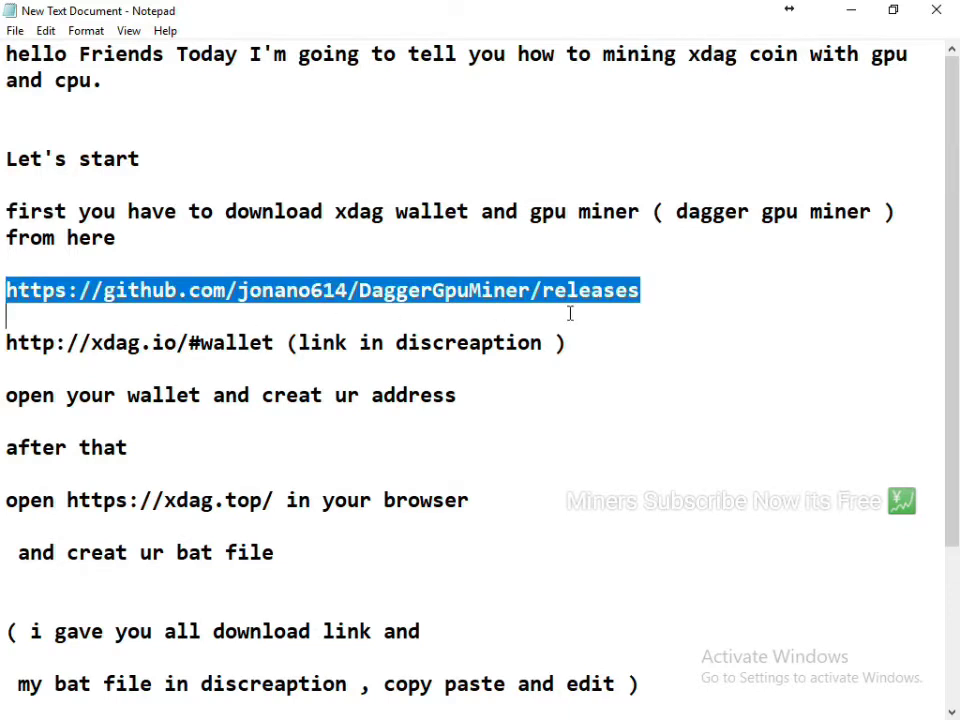
click(606, 448)
drag(337, 214, 483, 214)
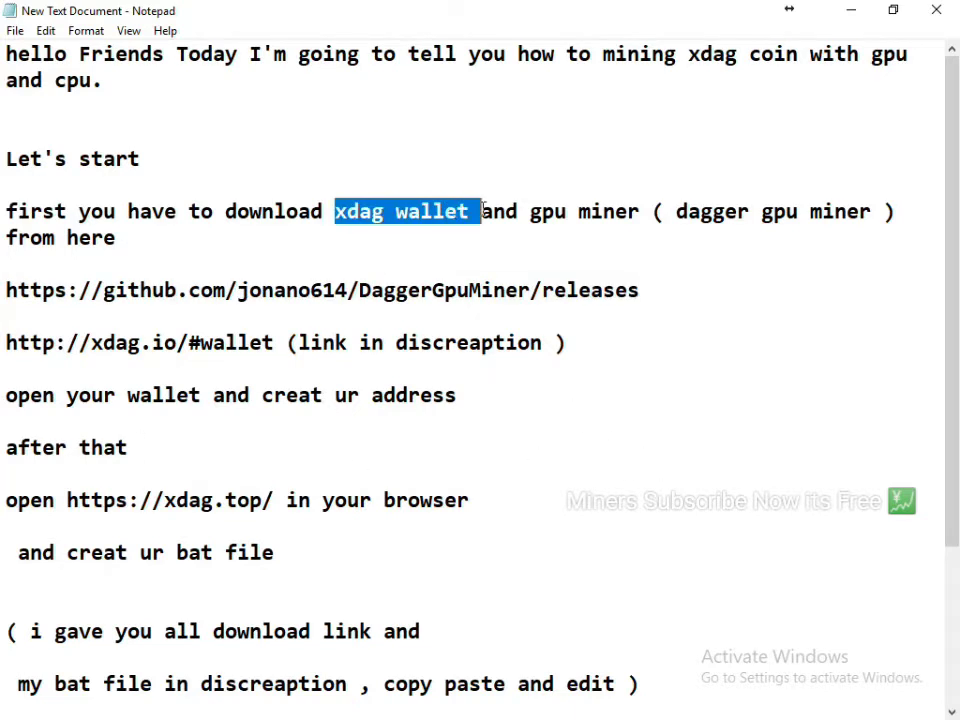
drag(541, 214, 652, 214)
click(583, 548)
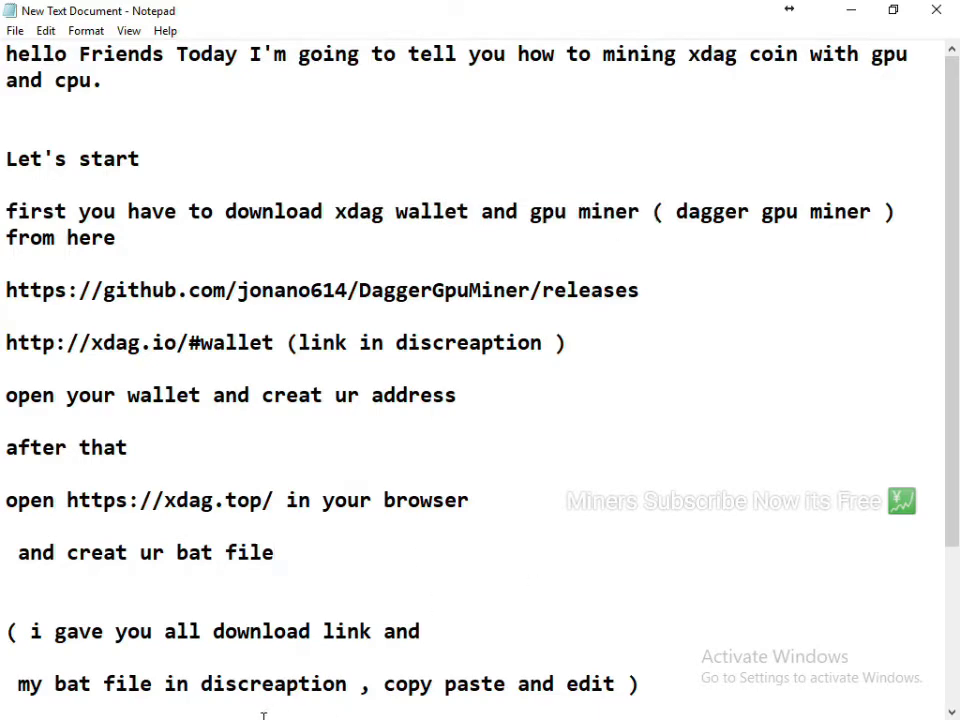
click(851, 12)
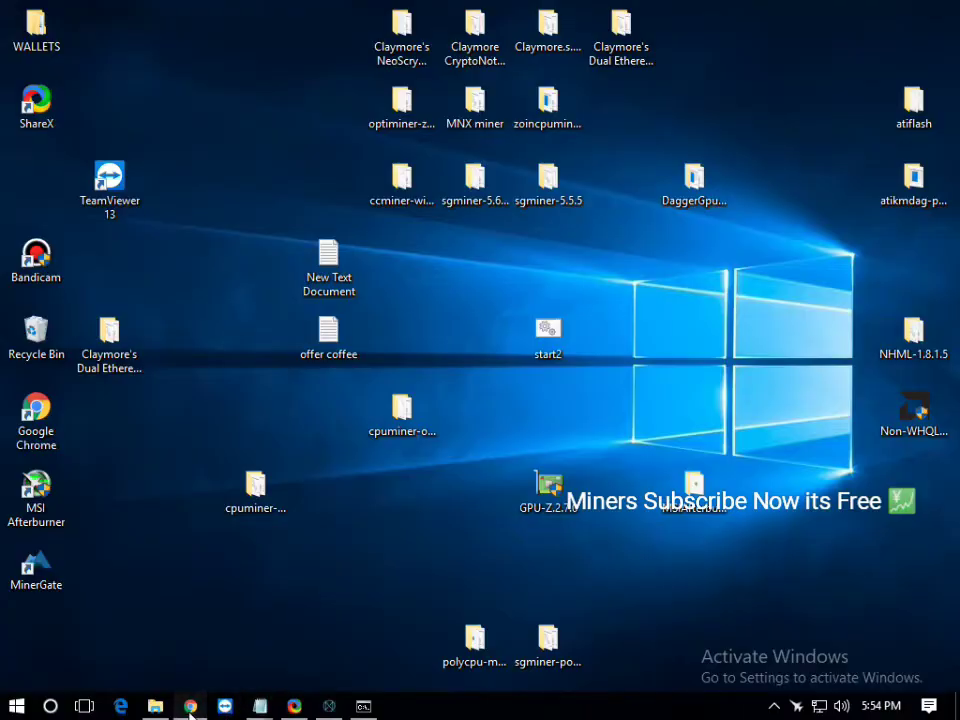
click(190, 706)
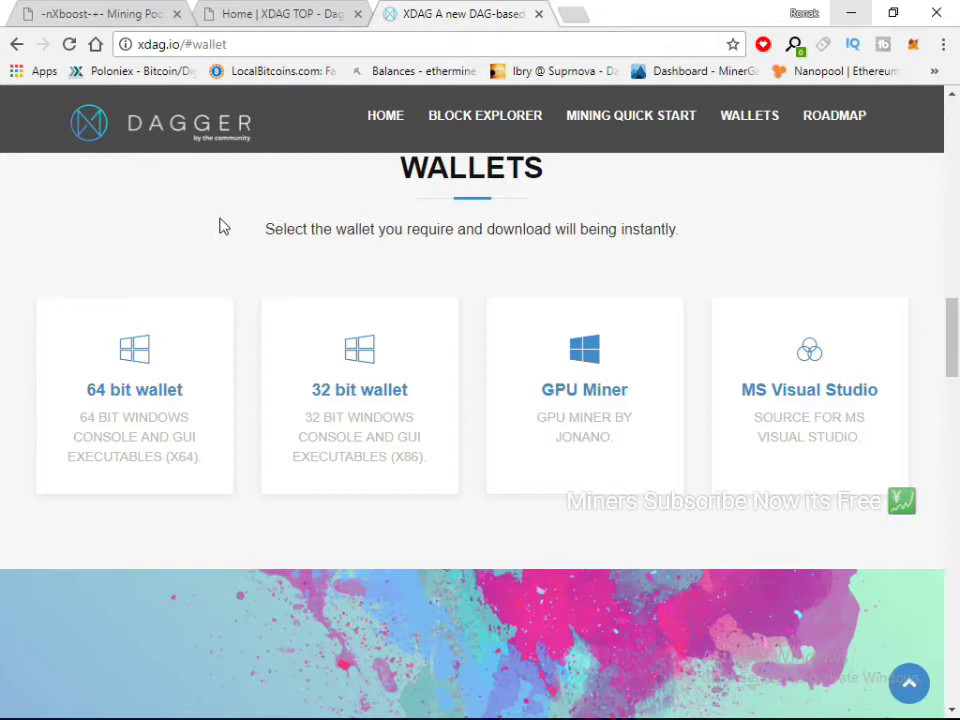
scroll(219, 220, up, 3)
scroll(219, 220, down, 3)
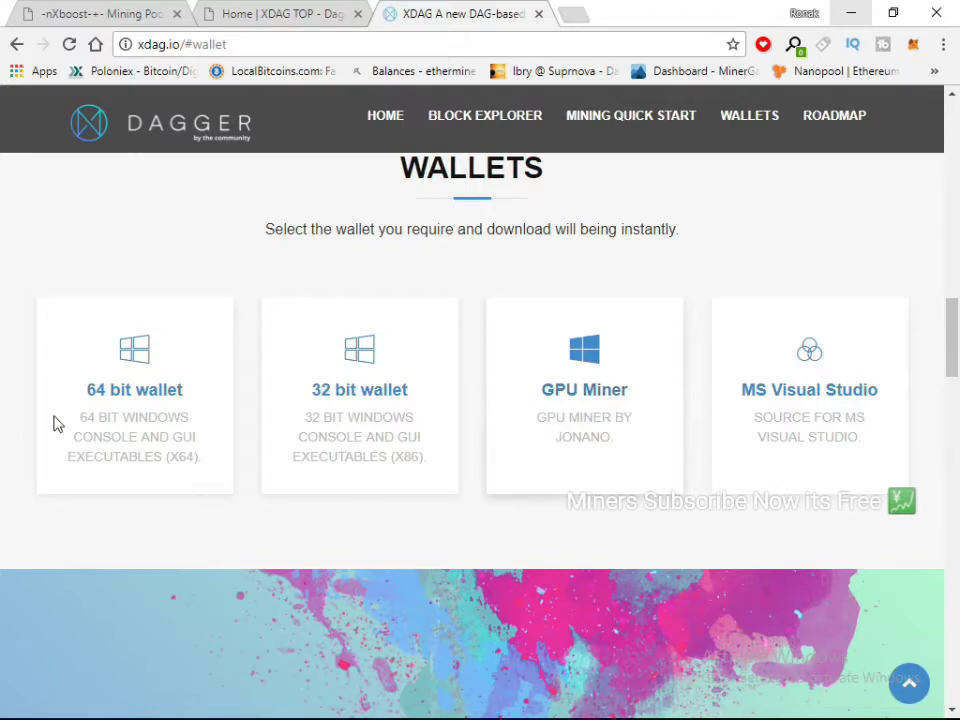
click(852, 14)
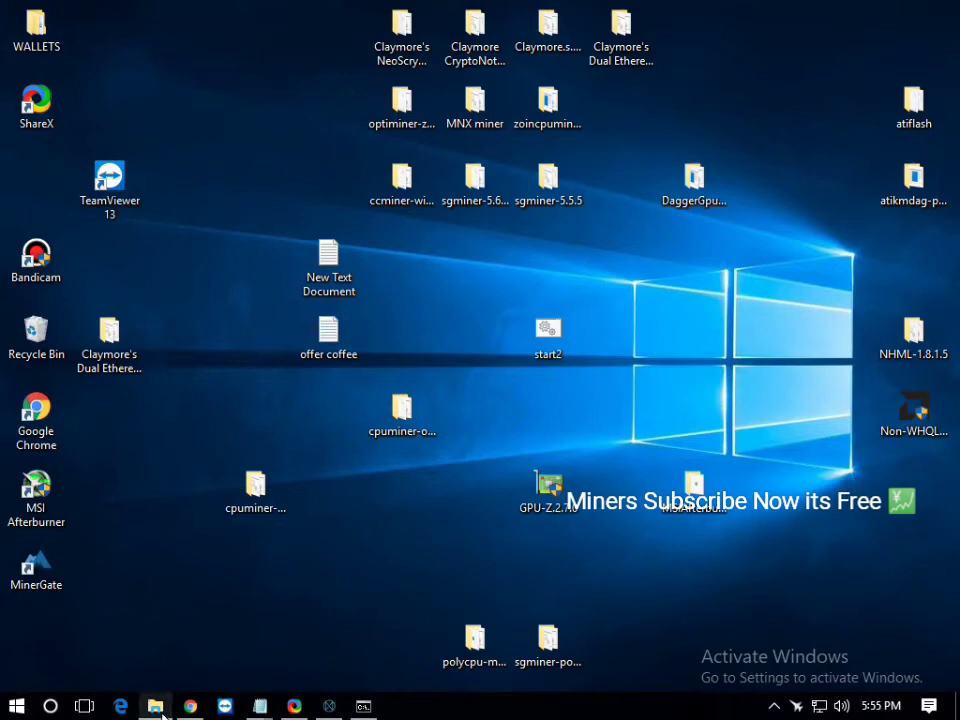
click(155, 706)
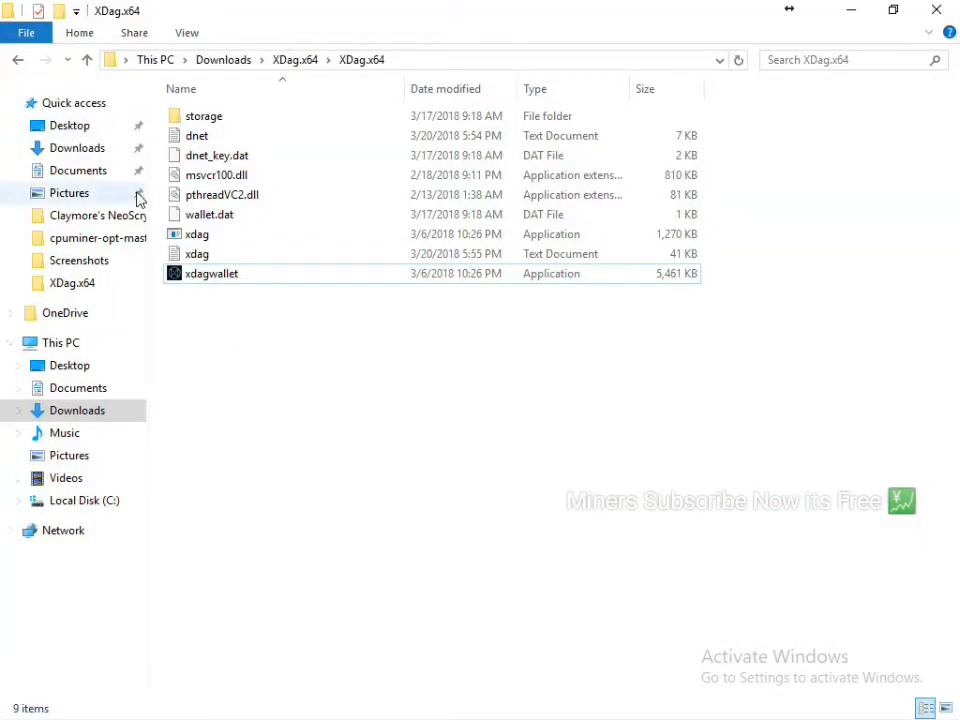
click(252, 280)
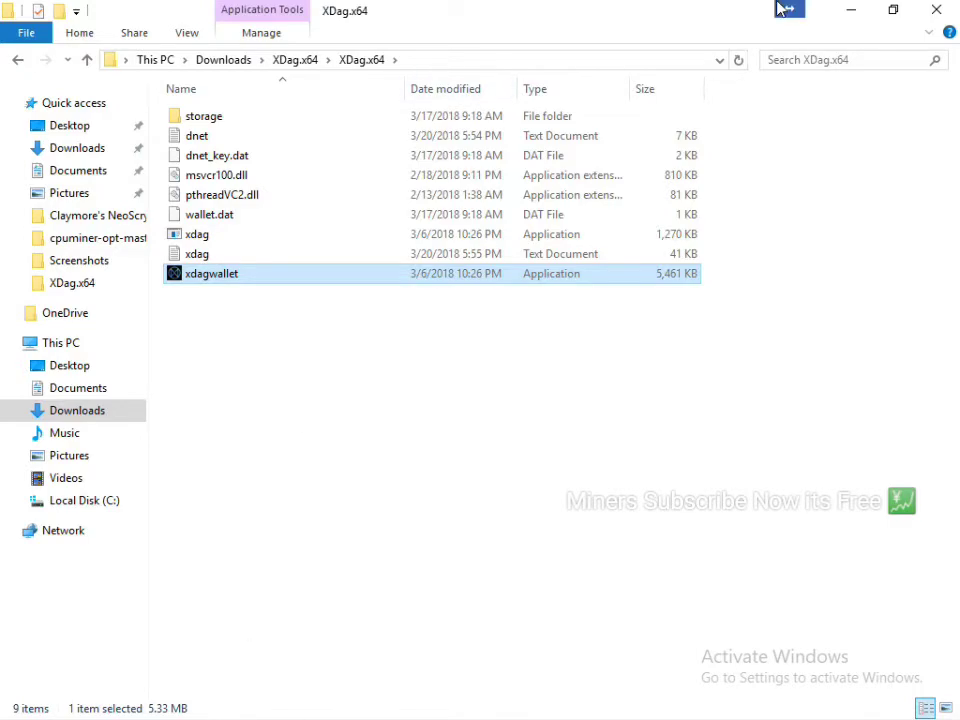
click(850, 9)
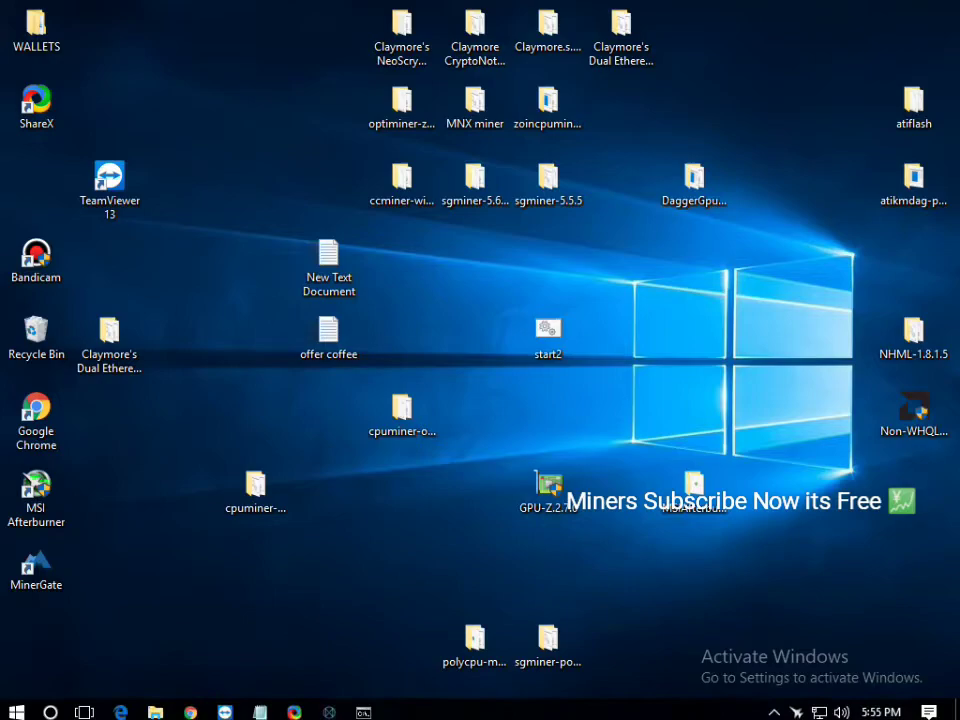
click(158, 710)
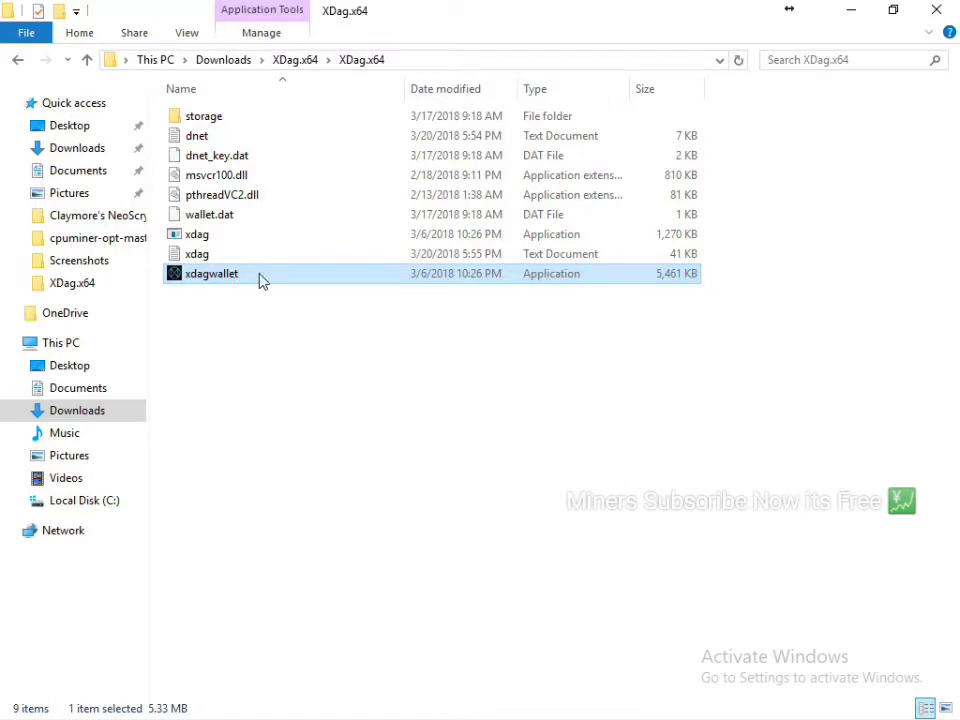
click(937, 10)
- Restore Dagger Wallet, mining on pool.xdag.top:8899, and move its window higher on screen
mouse_move(290, 712)
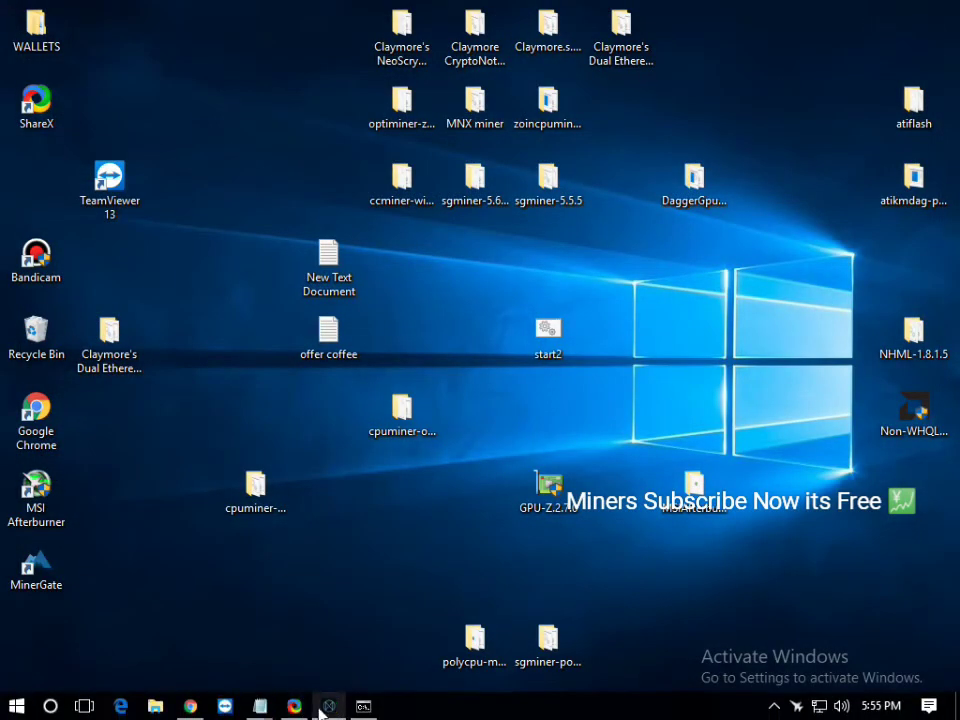
click(329, 706)
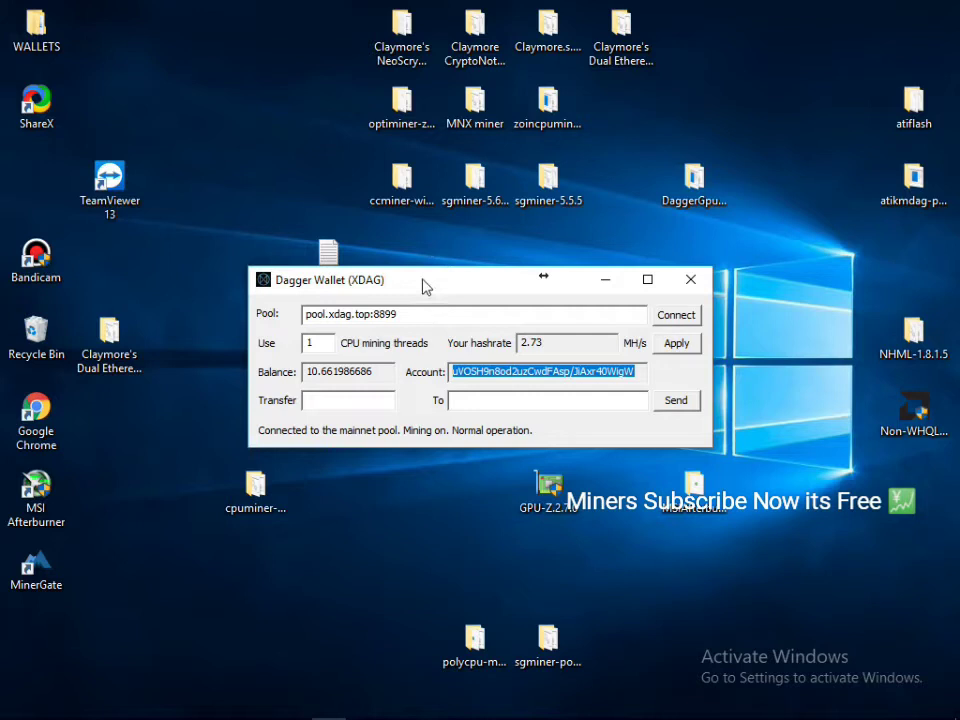
drag(422, 283, 430, 207)
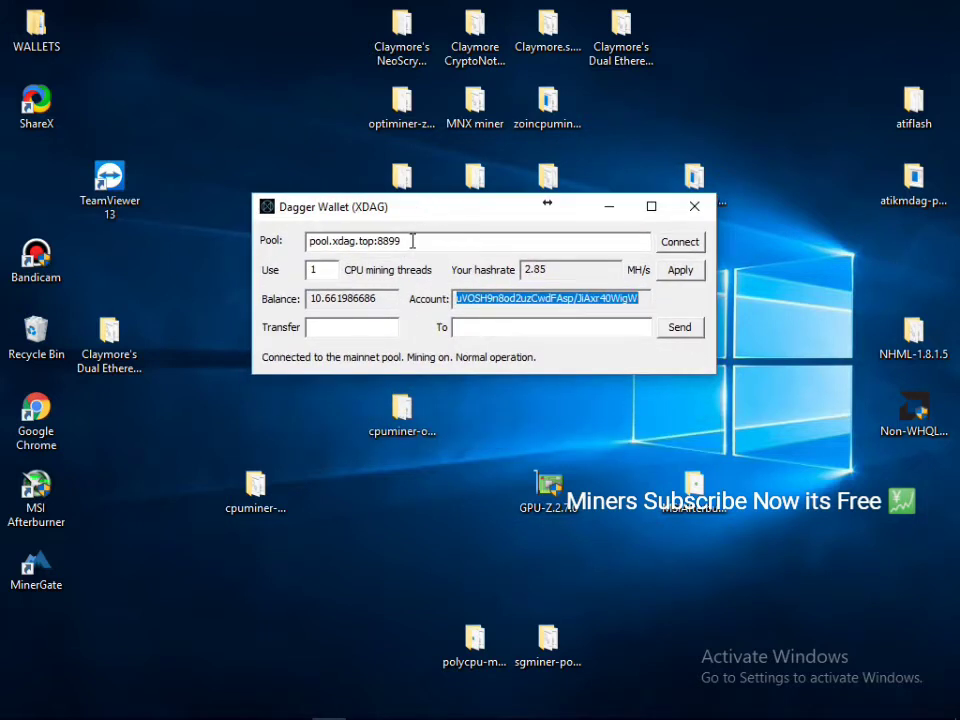
click(408, 240)
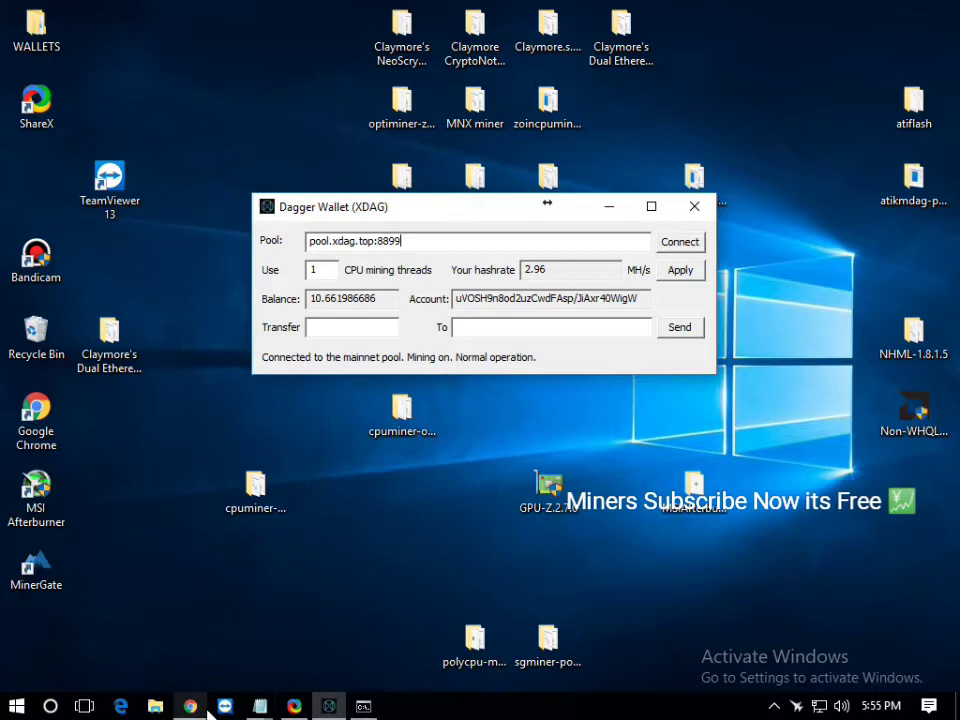
- Review the Home | XDAG TOP pool page in Chrome, then minimize Chrome
click(191, 706)
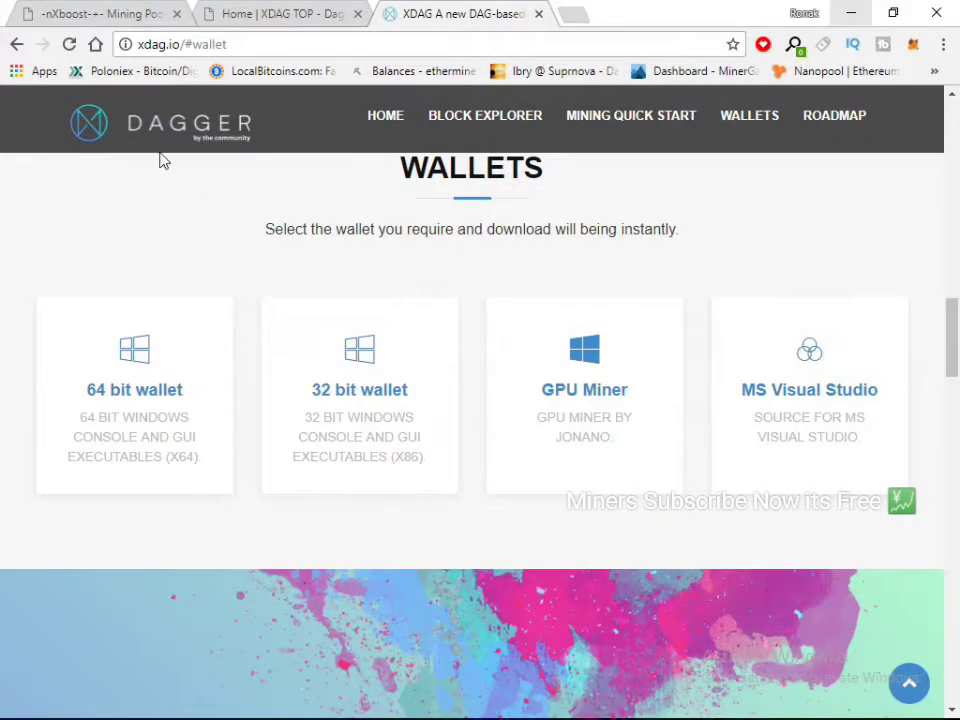
click(276, 12)
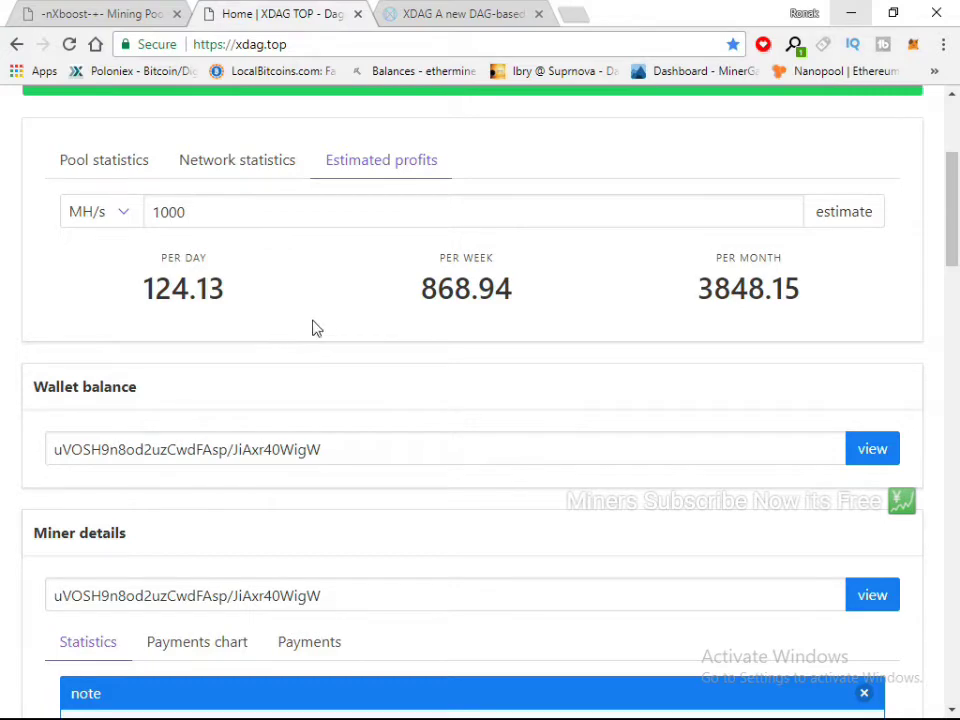
scroll(306, 339, up, 3)
scroll(306, 339, down, 3)
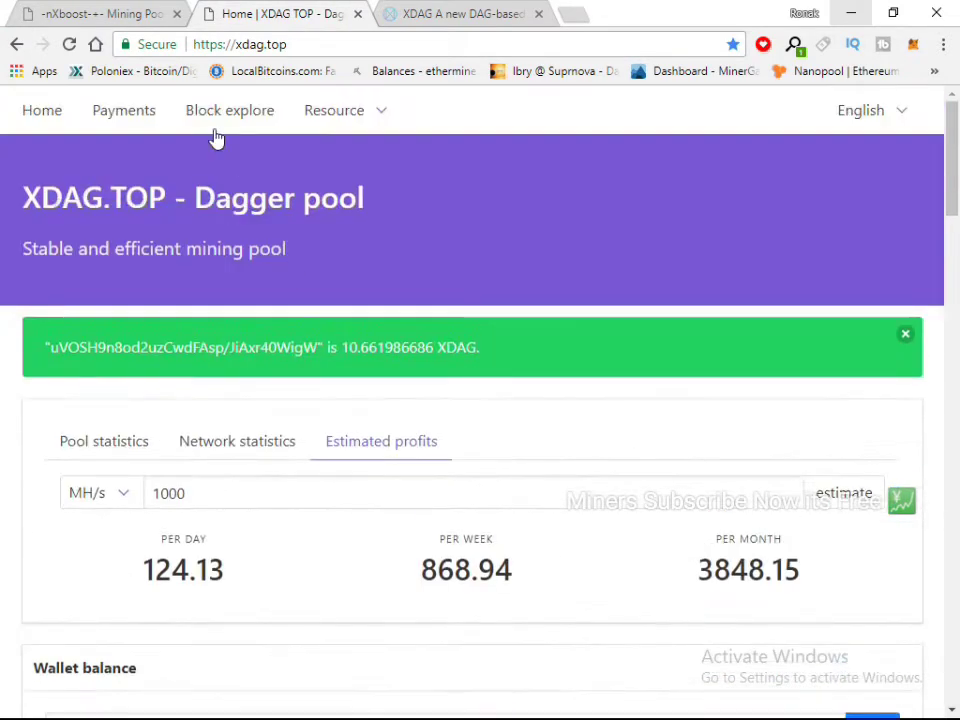
click(283, 44)
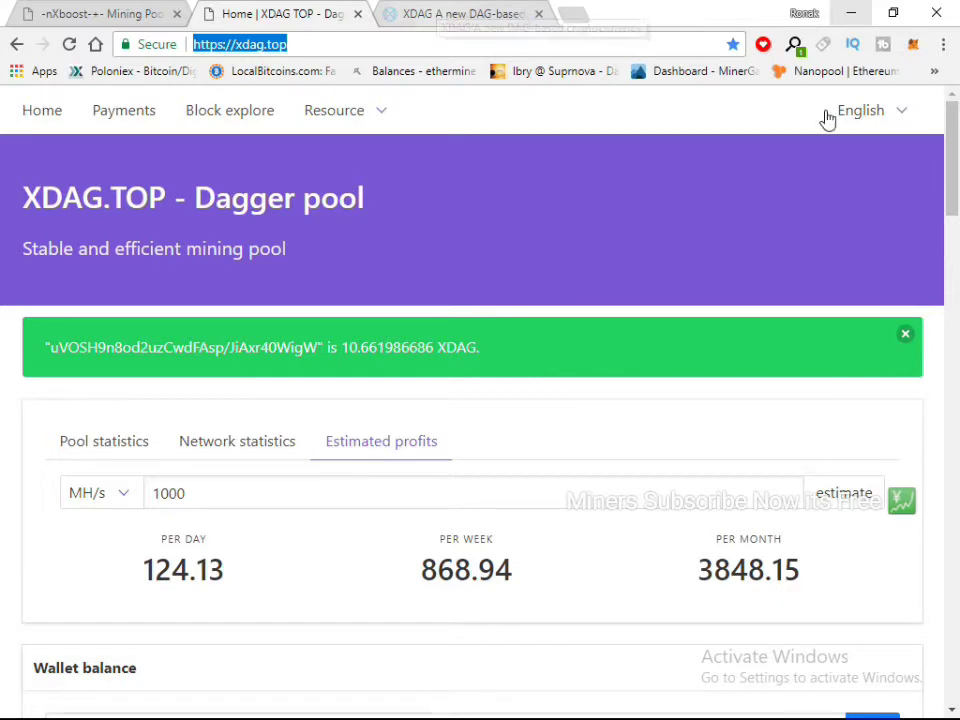
click(855, 13)
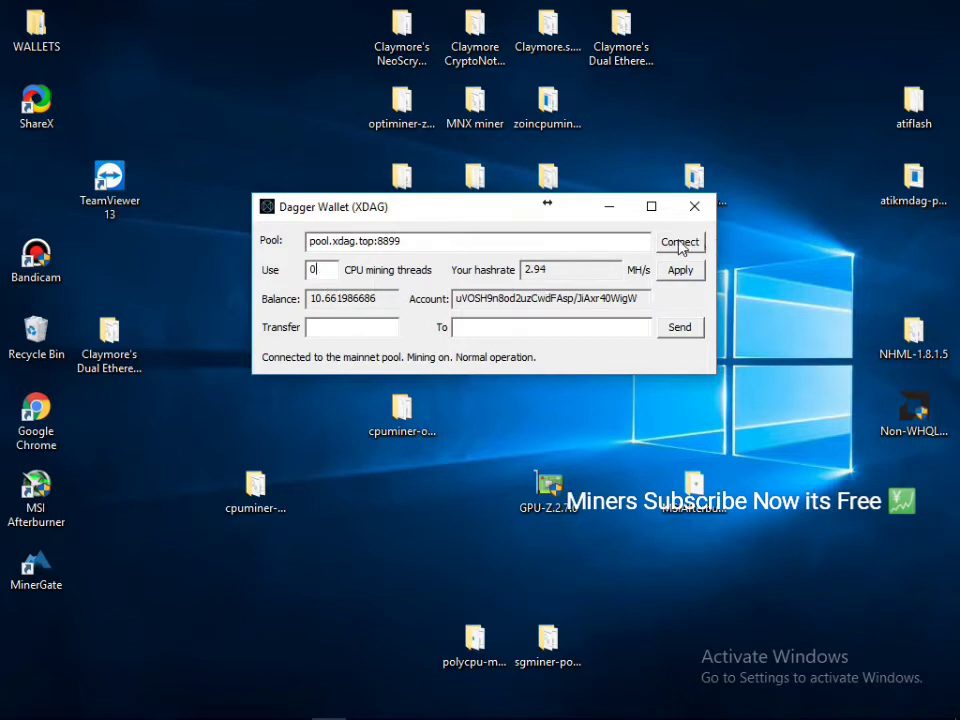
- Reconnect the wallet to the pool and select the full account address, dismissing its context menu
click(680, 243)
triple_click(628, 306)
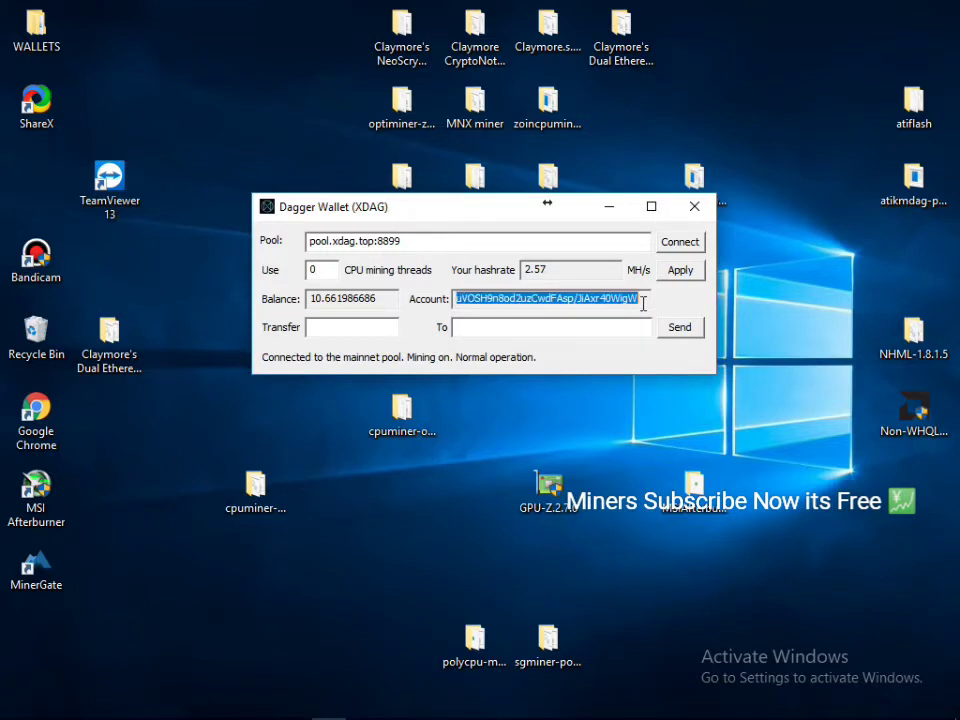
right_click(576, 298)
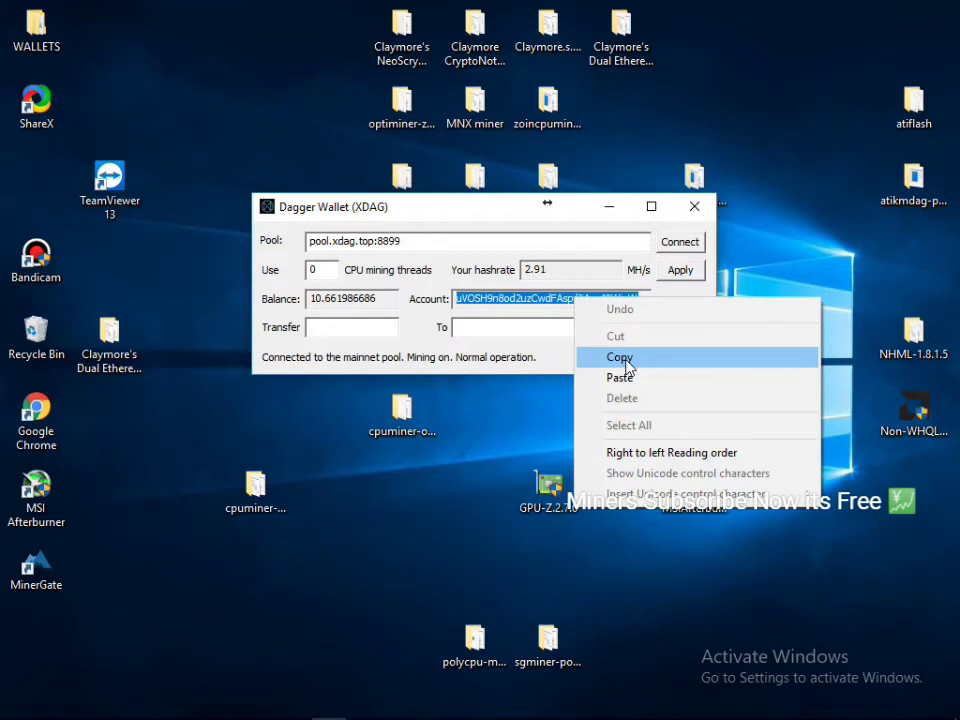
click(538, 432)
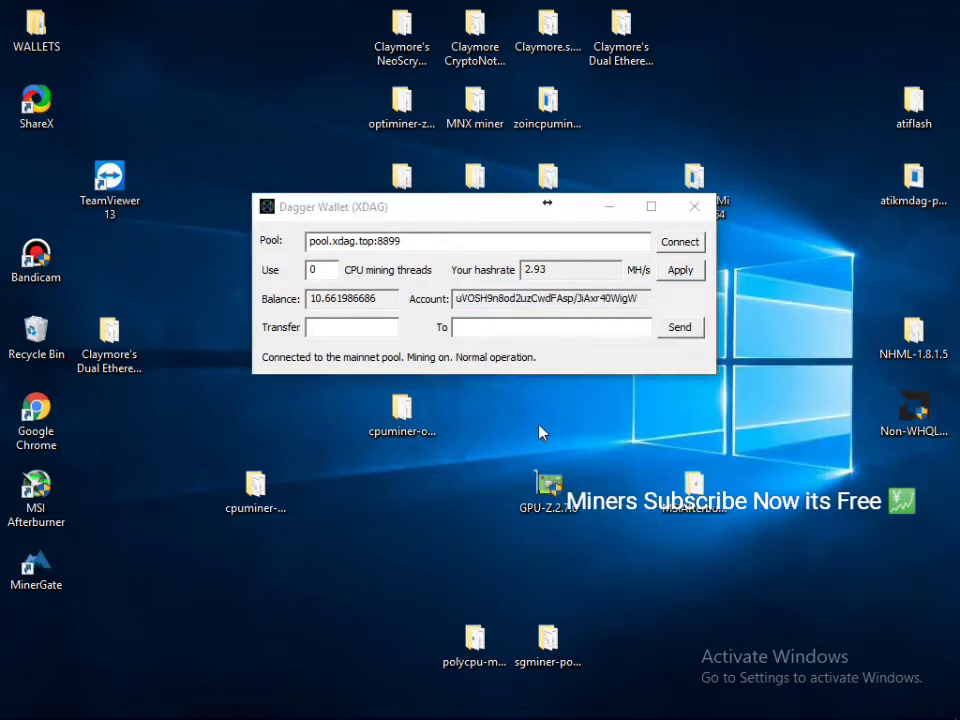
- Open the DaggerGpuMiner.0.2.3.x64 folder and bring up the context menu for start2
click(606, 212)
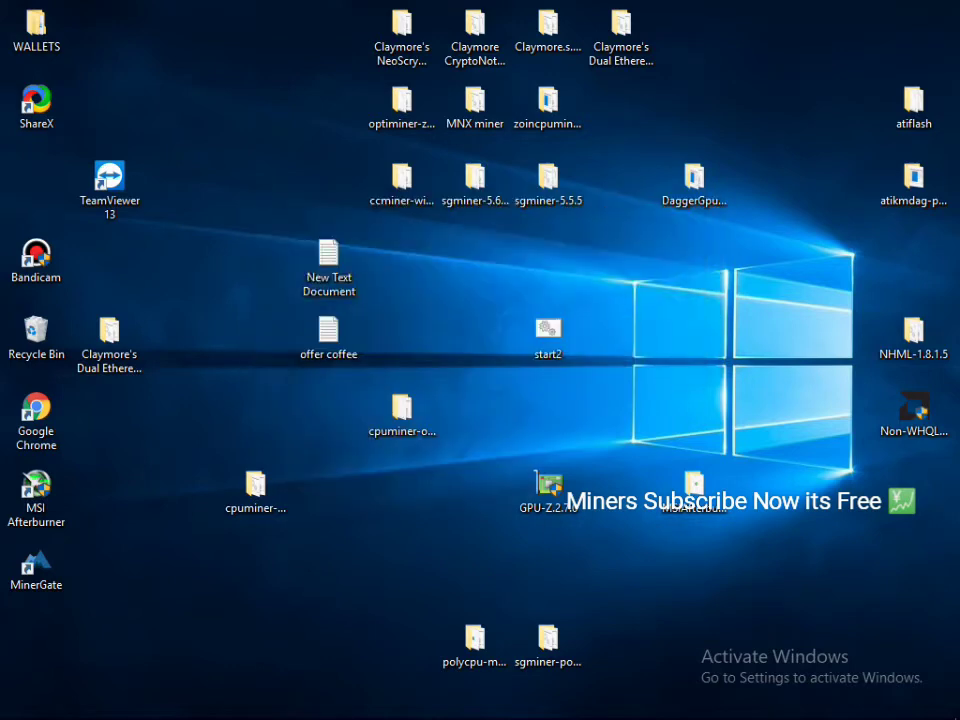
mouse_move(150, 714)
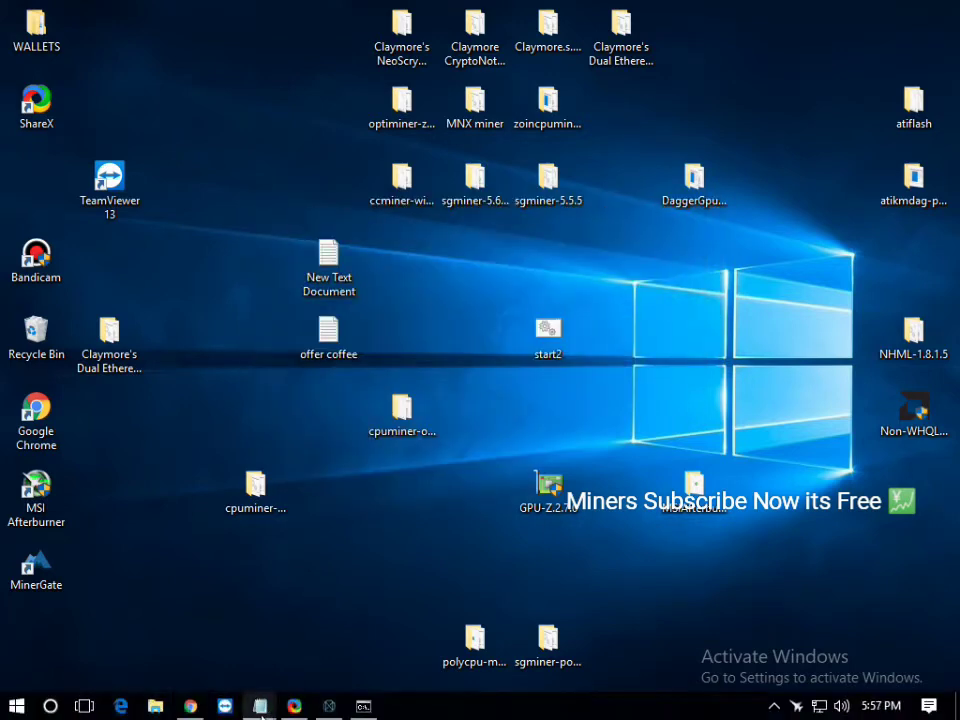
double_click(696, 182)
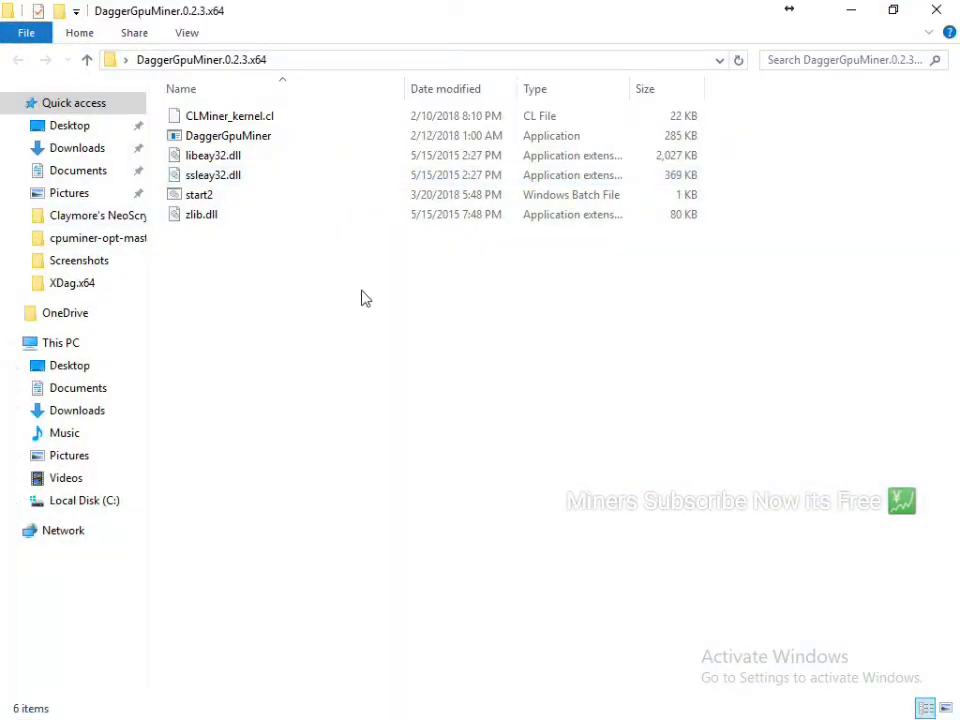
click(258, 196)
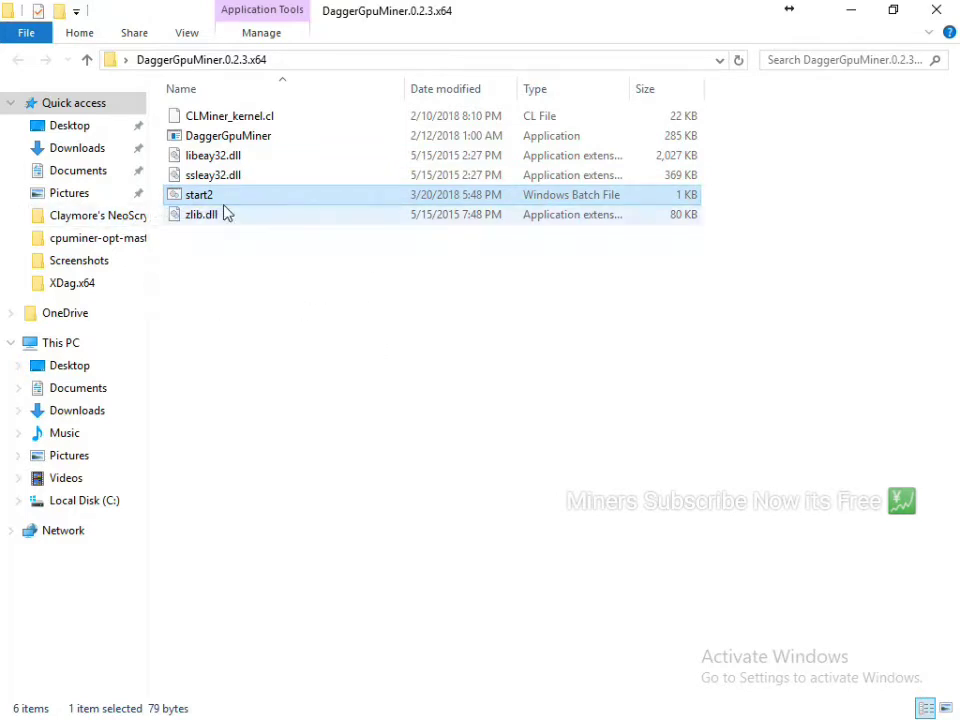
right_click(236, 207)
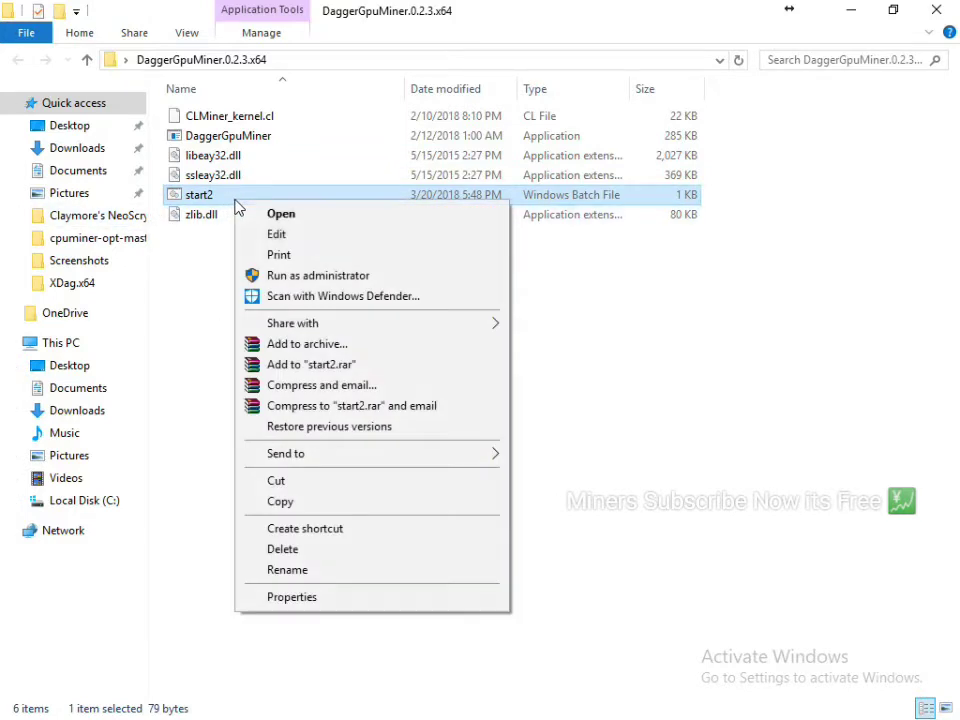
- Edit start2 in Notepad and select the wallet address in its miner command
click(308, 248)
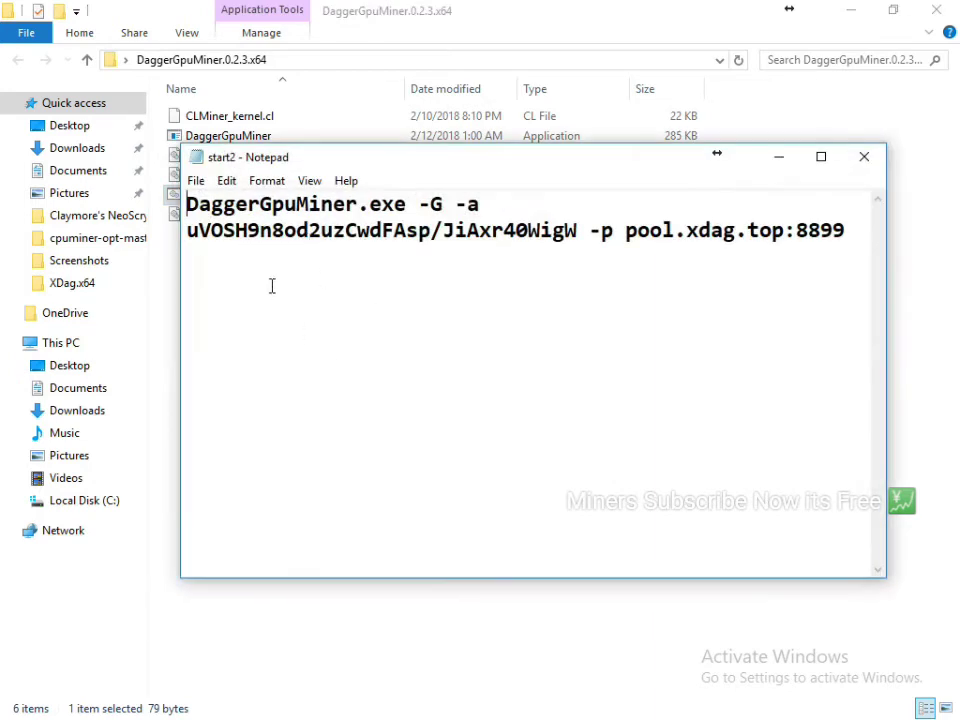
drag(185, 203, 847, 222)
click(847, 222)
click(600, 354)
drag(189, 204, 857, 226)
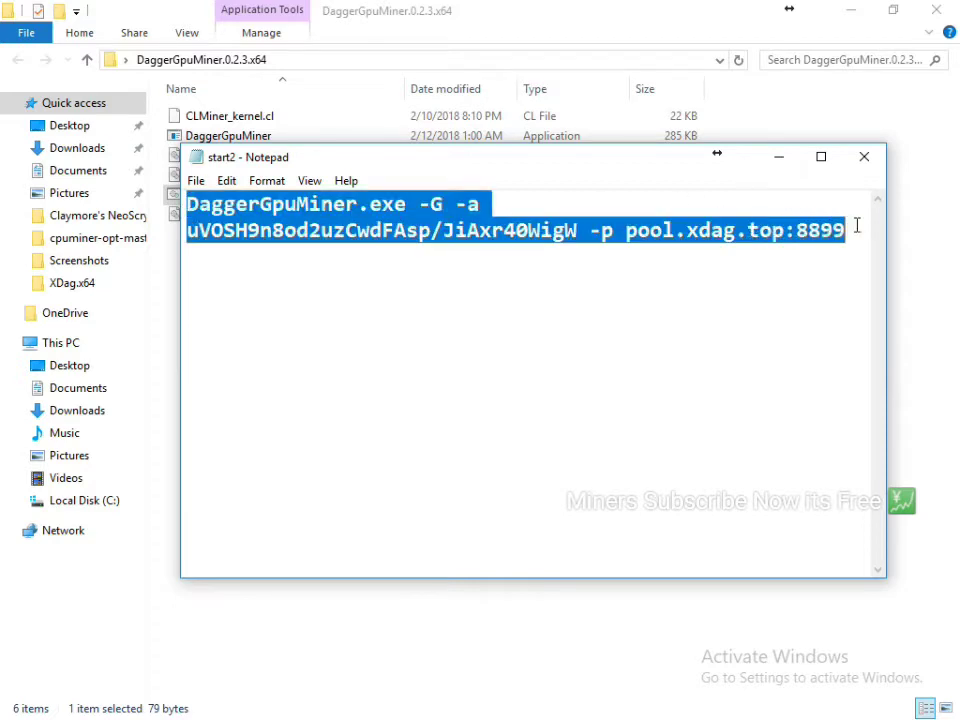
click(390, 376)
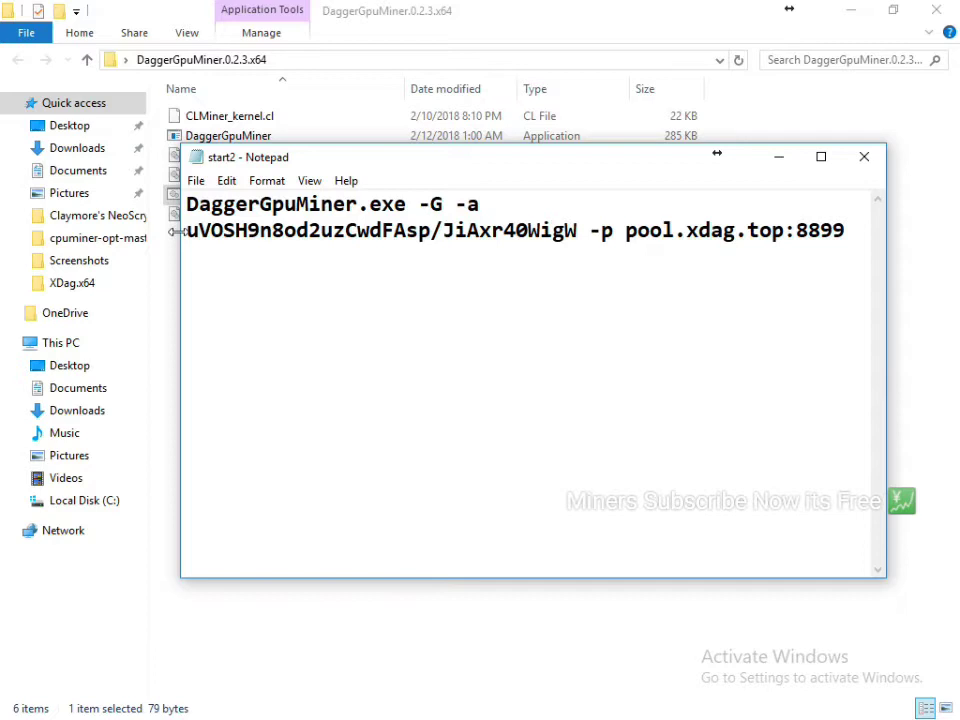
drag(189, 230, 578, 231)
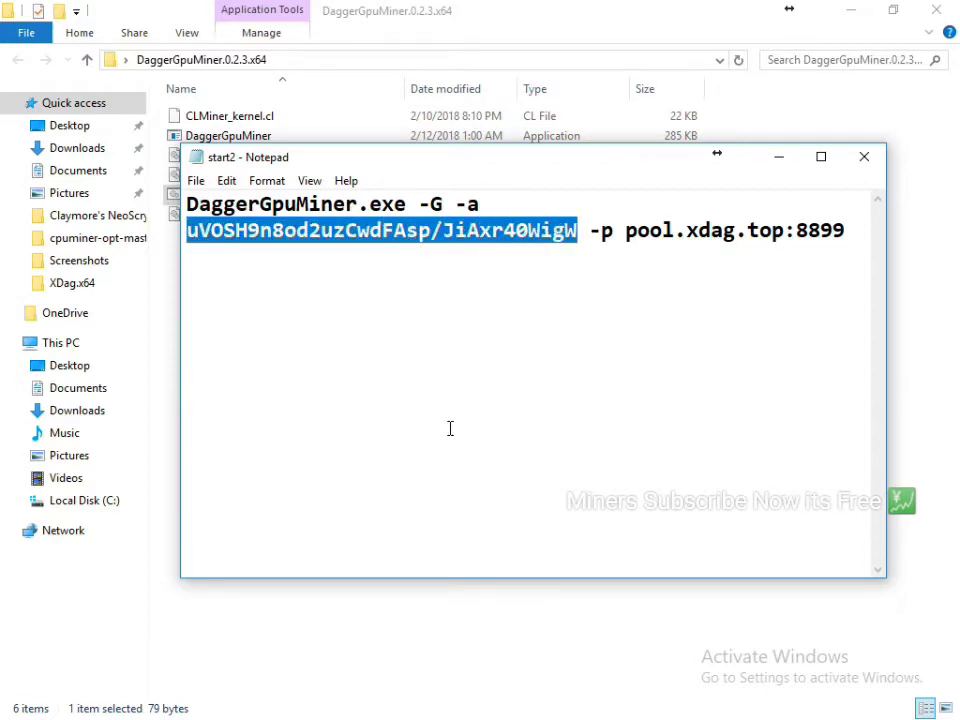
- Close the older start2 window with another miner command and bring the xdag start2 forward
click(778, 158)
click(840, 12)
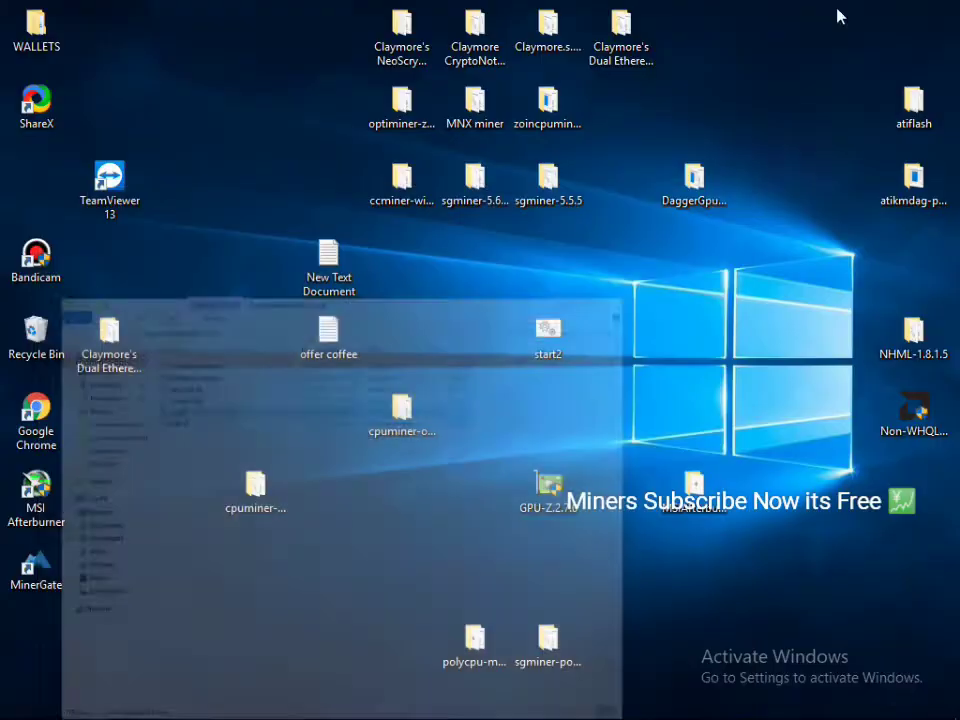
click(329, 706)
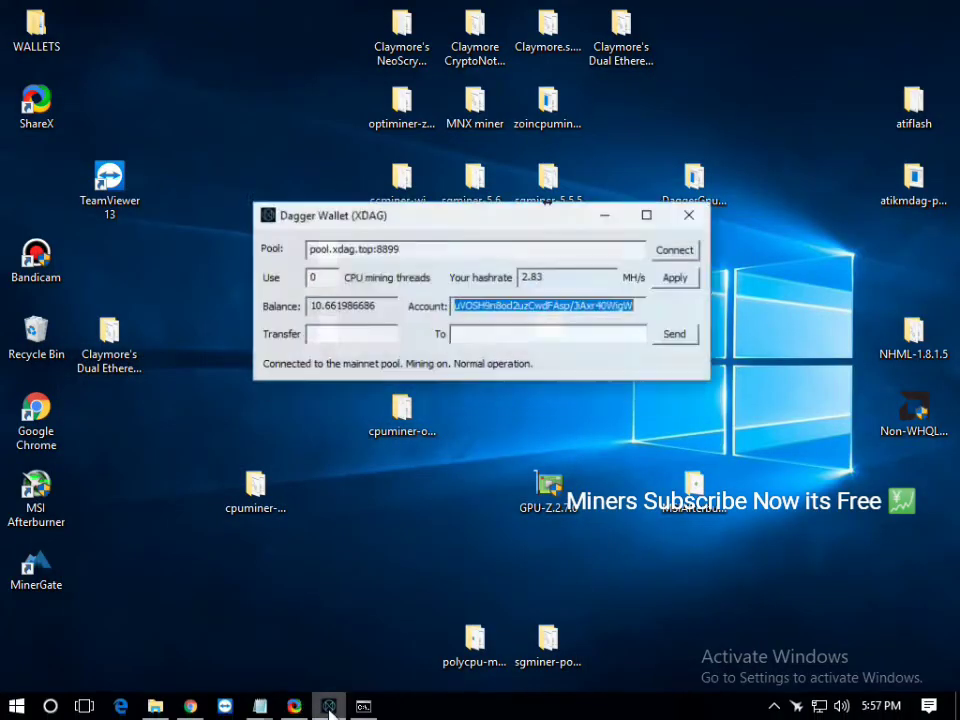
click(642, 298)
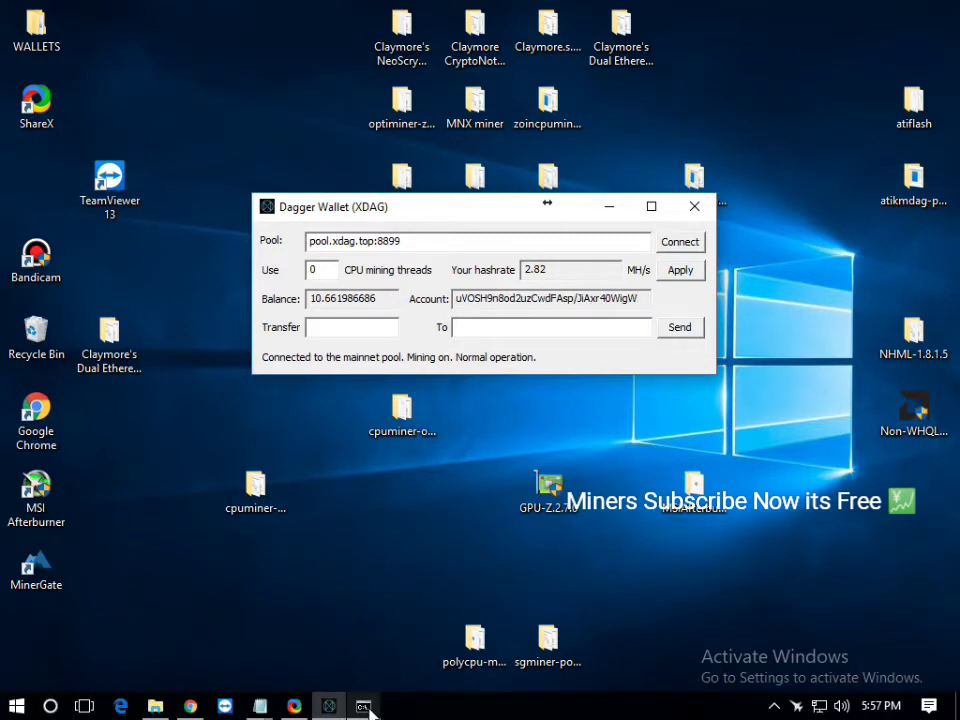
mouse_move(367, 707)
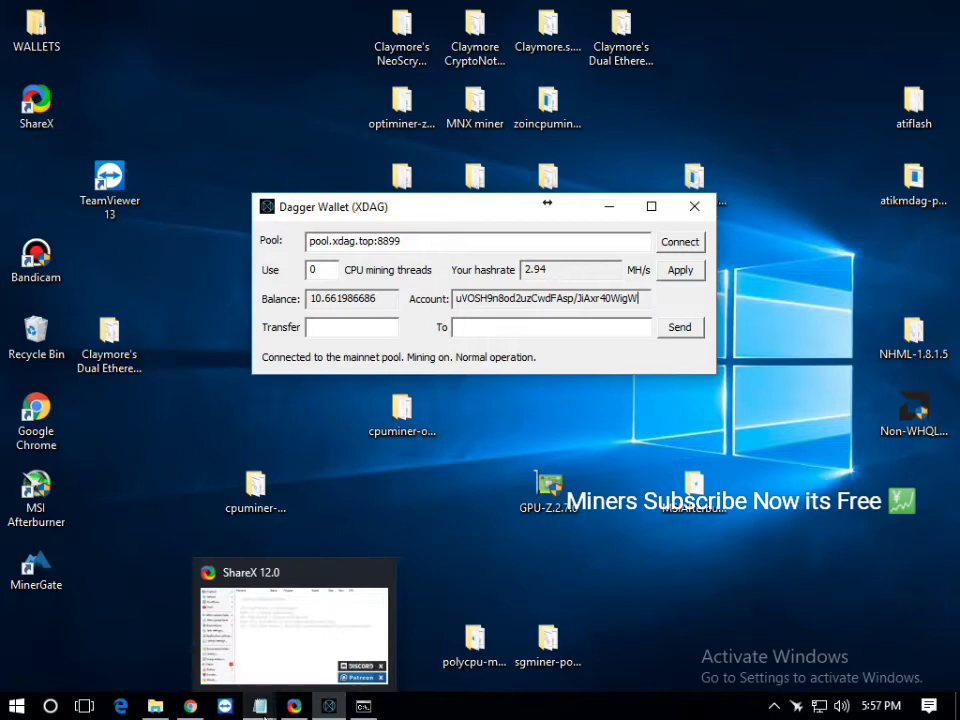
mouse_move(259, 708)
mouse_move(284, 622)
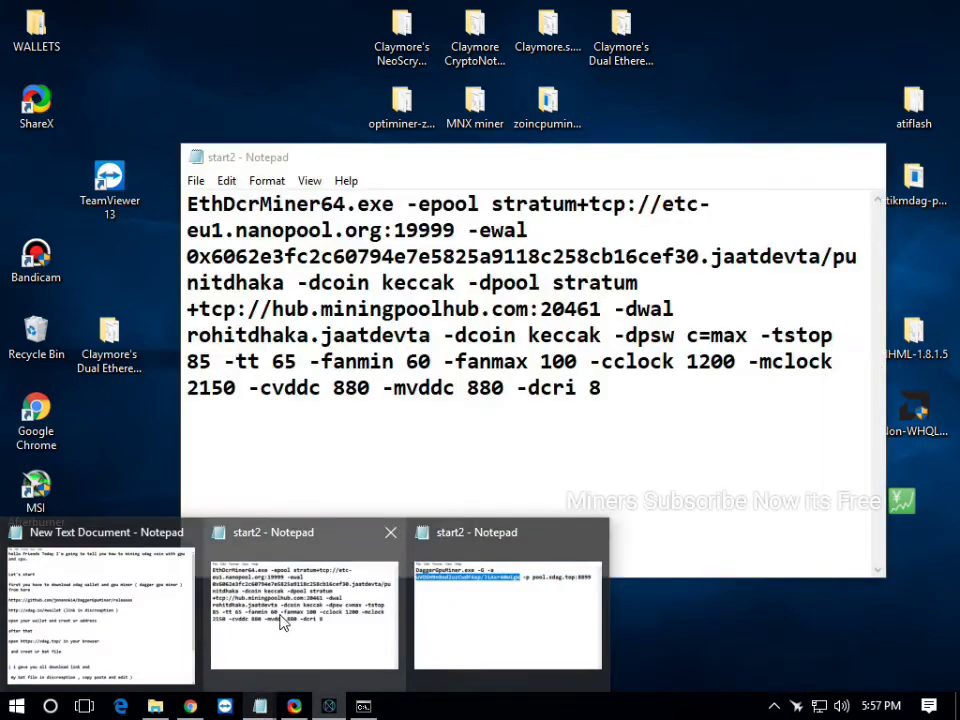
click(391, 541)
click(311, 622)
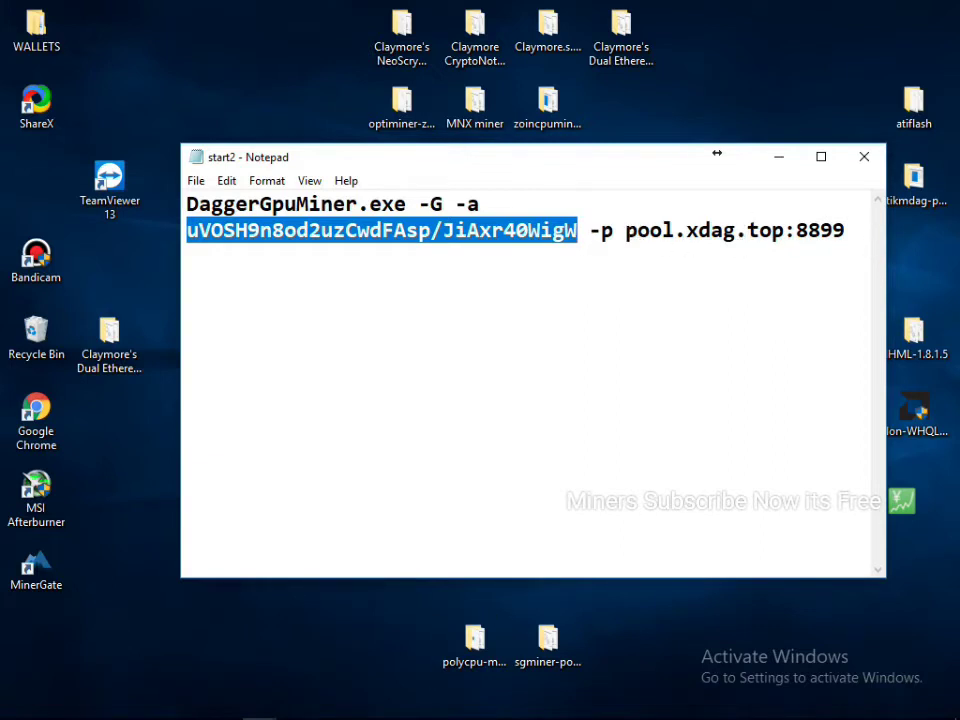
- Browse the XDAG.TOP guide's Nvidia and AMD multiple-GPU example miner commands
mouse_move(222, 708)
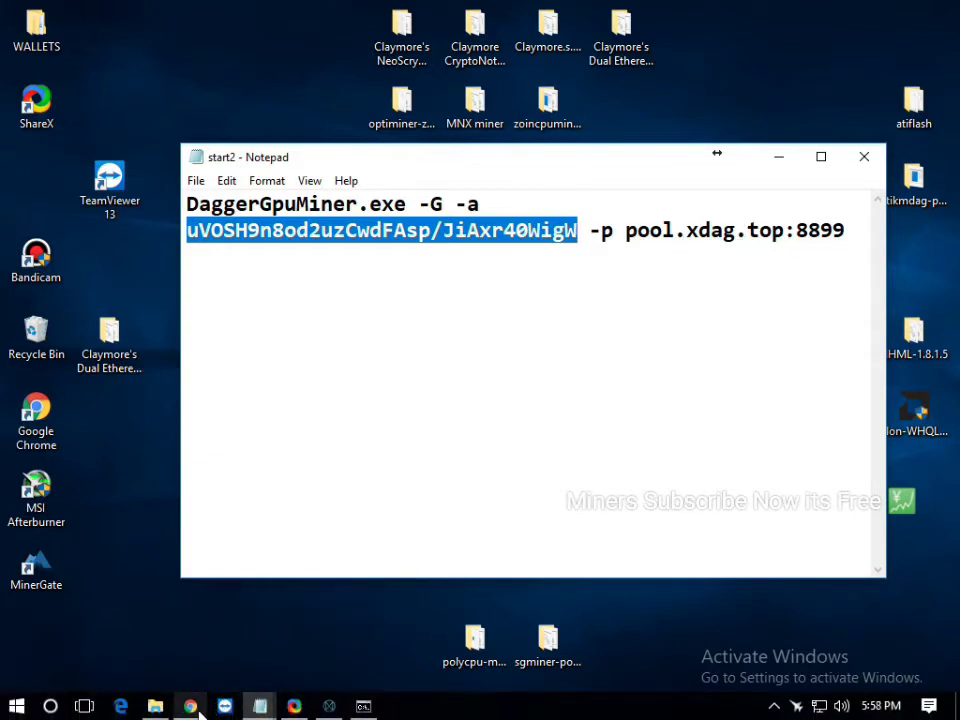
click(192, 707)
scroll(137, 590, down, 18)
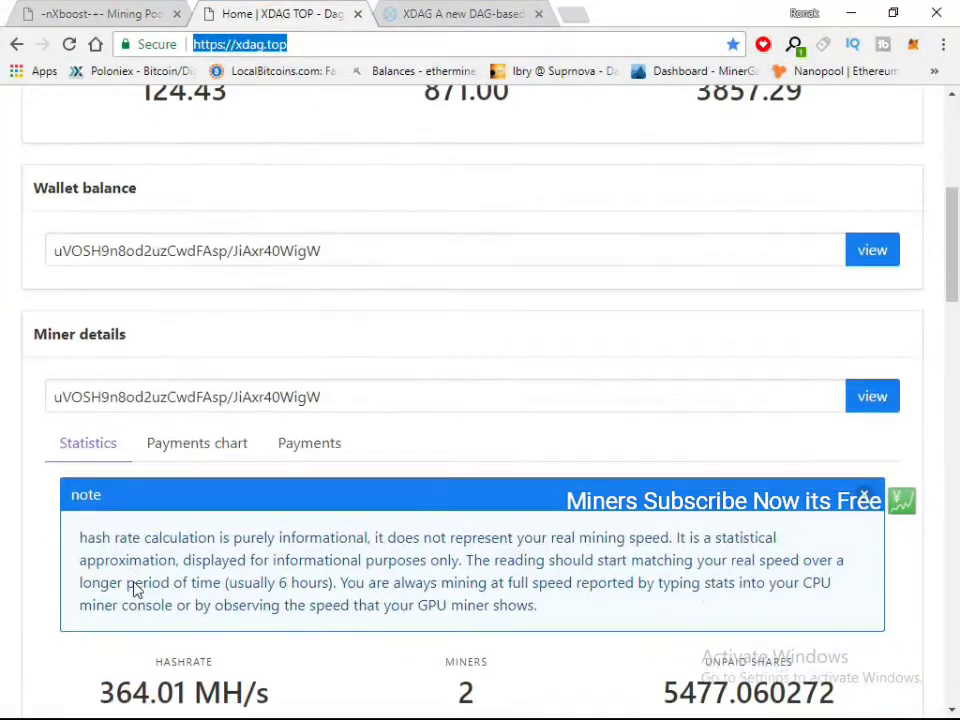
scroll(137, 590, up, 5)
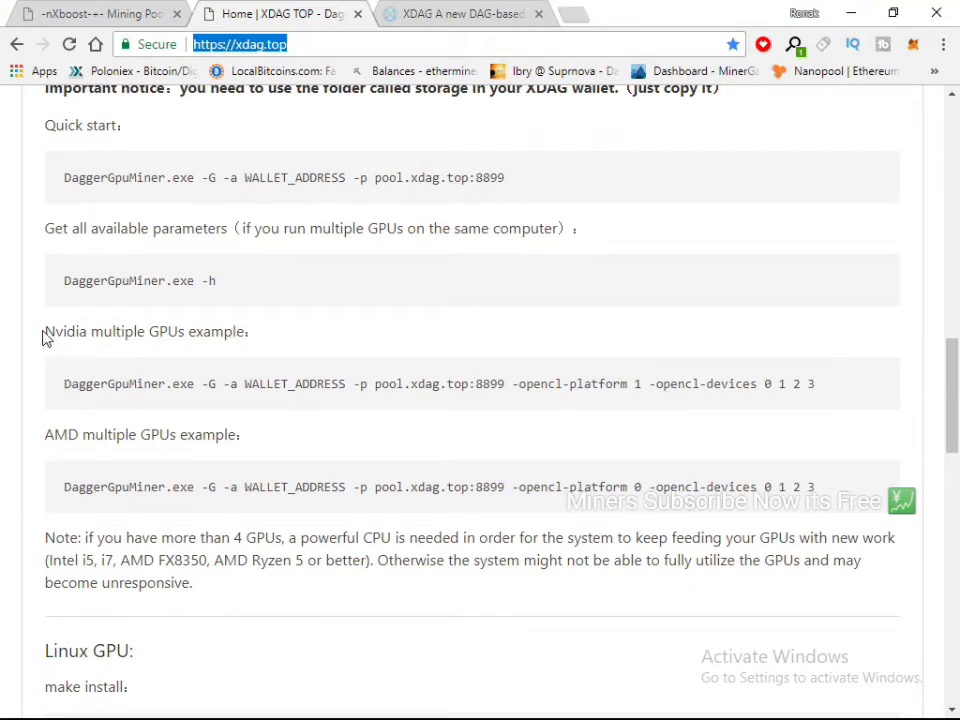
drag(44, 333, 262, 334)
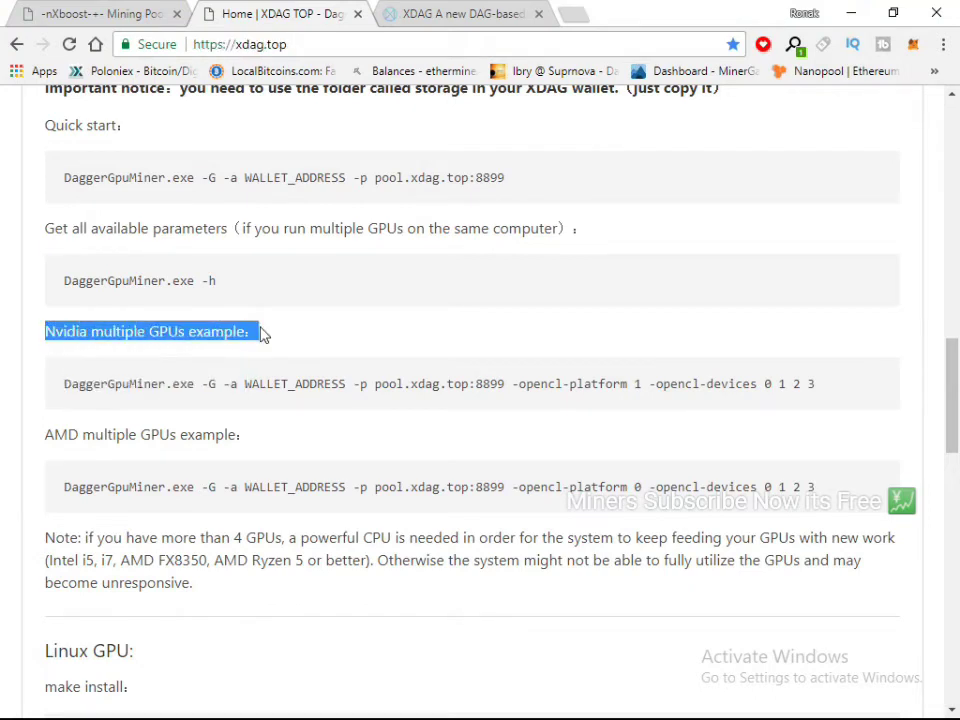
drag(62, 390, 835, 370)
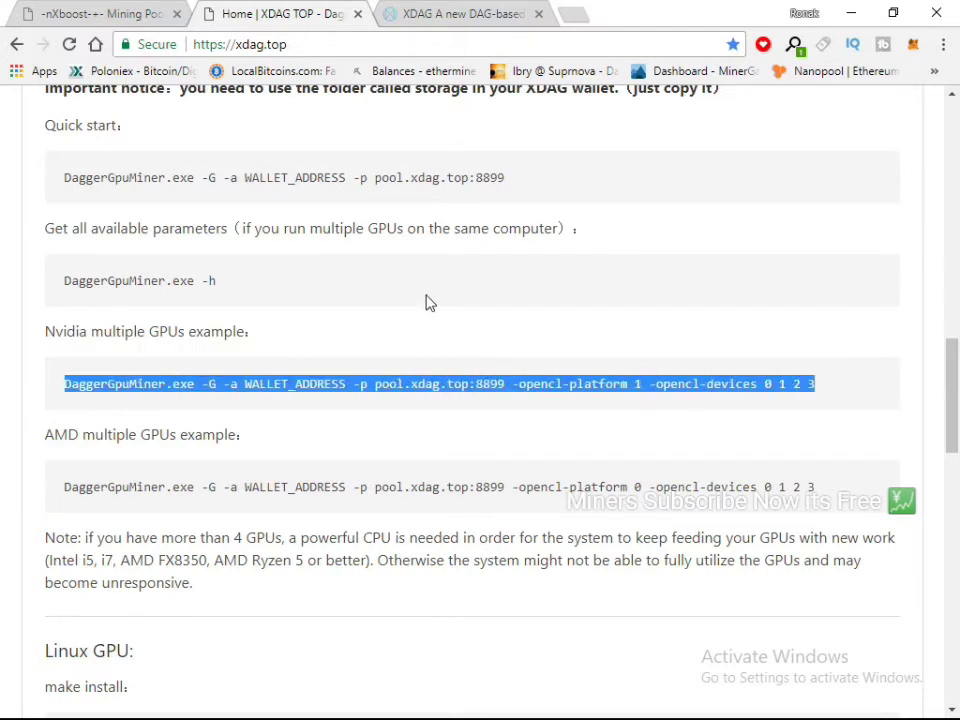
scroll(425, 302, down, 1)
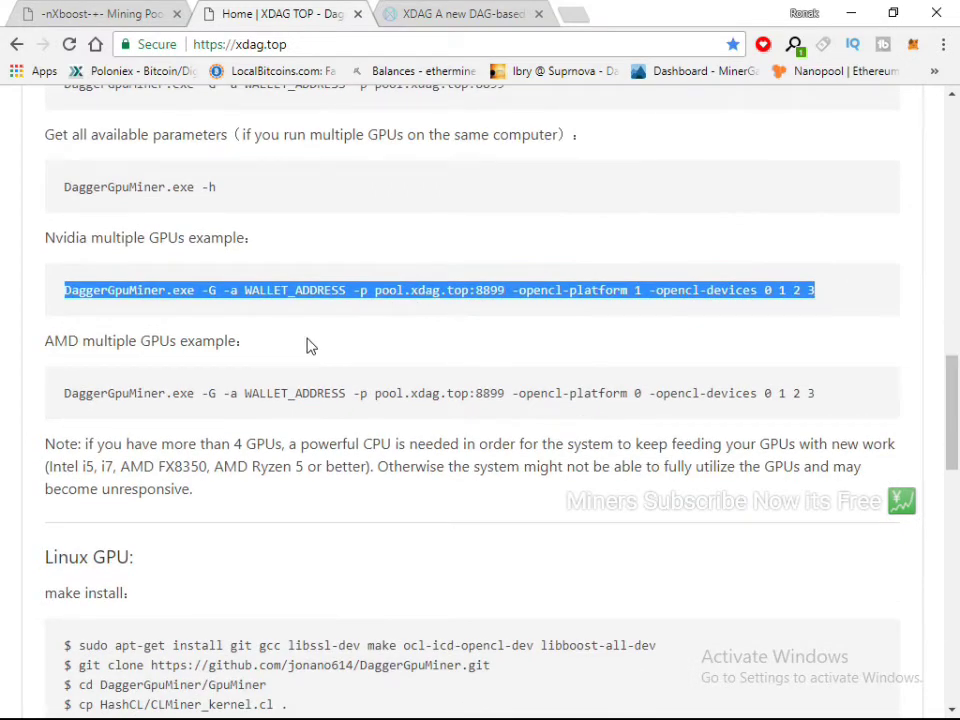
drag(39, 345, 250, 341)
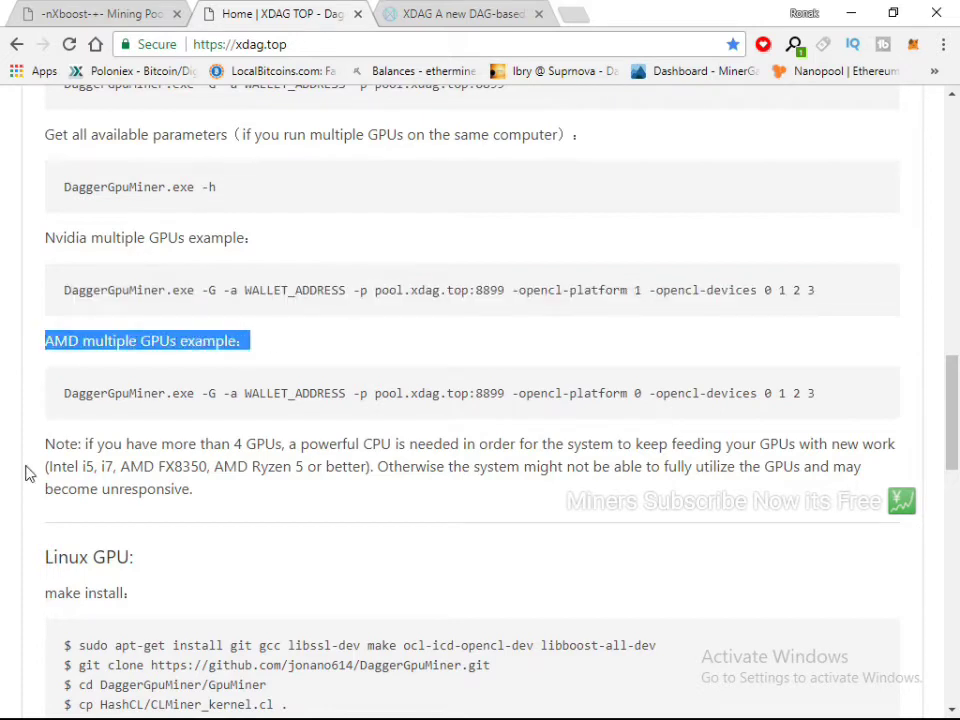
drag(64, 393, 507, 405)
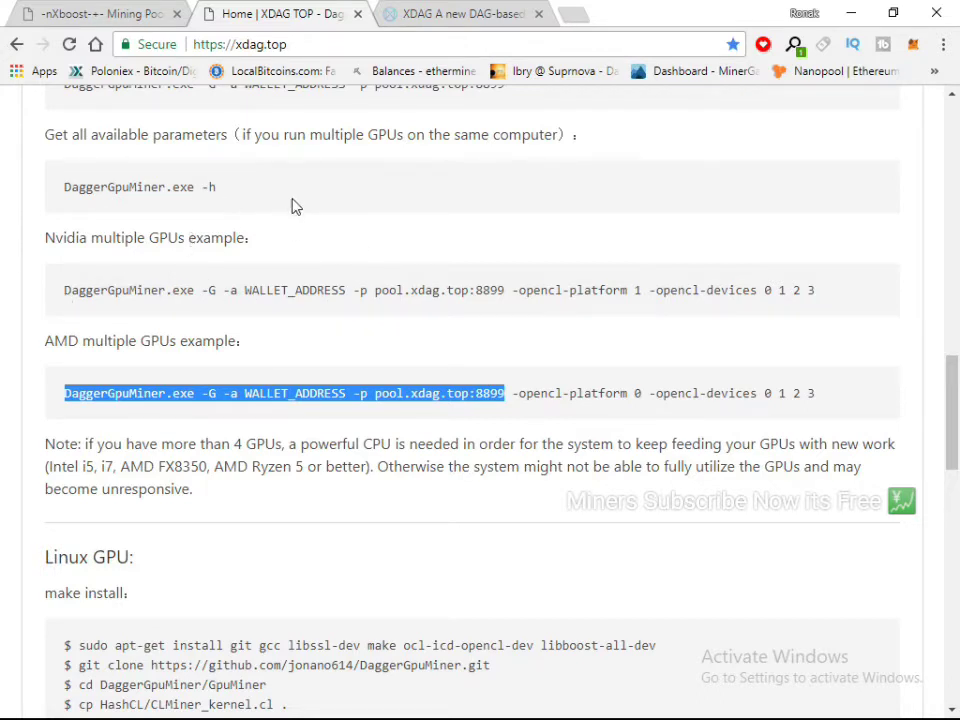
drag(64, 290, 373, 291)
drag(65, 393, 410, 393)
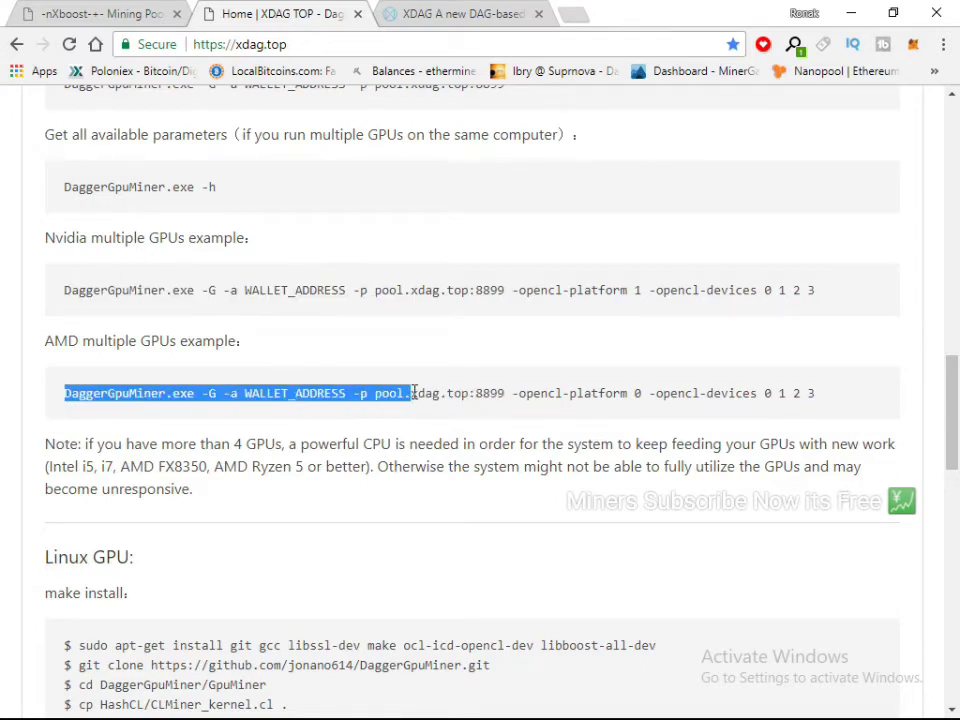
click(345, 385)
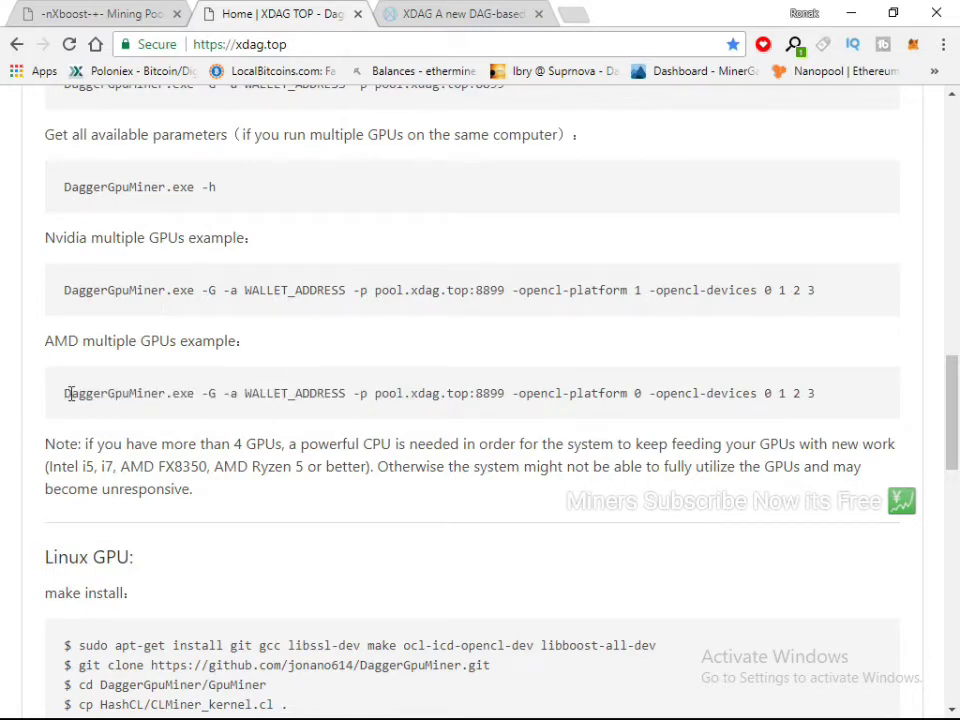
- Select and copy the AMD multiple-GPU example command from the guide
drag(64, 393, 815, 395)
click(514, 393)
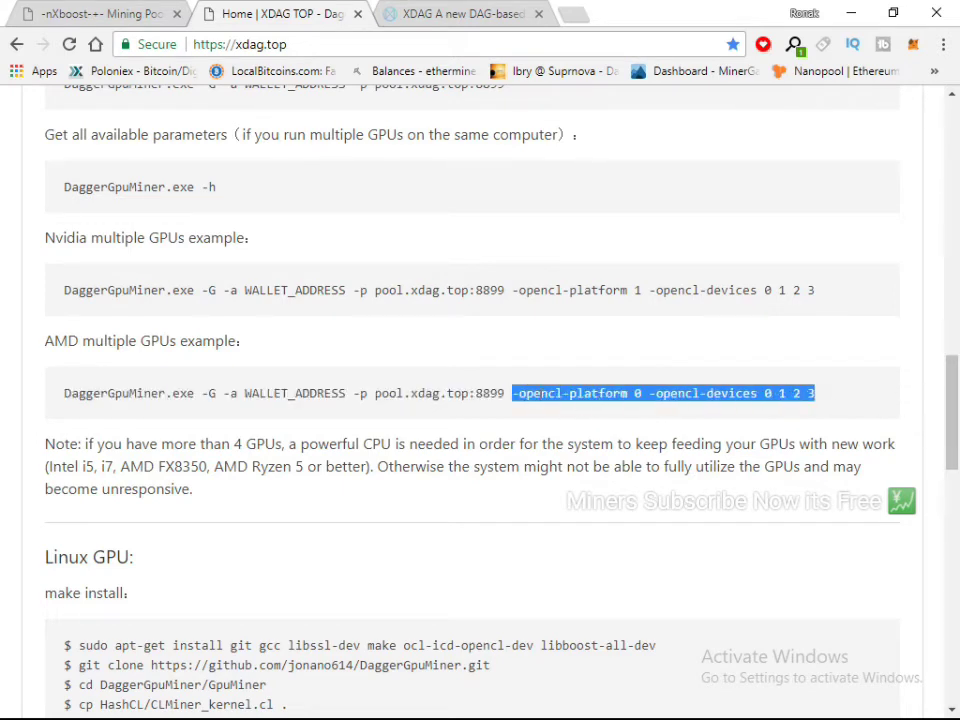
click(506, 377)
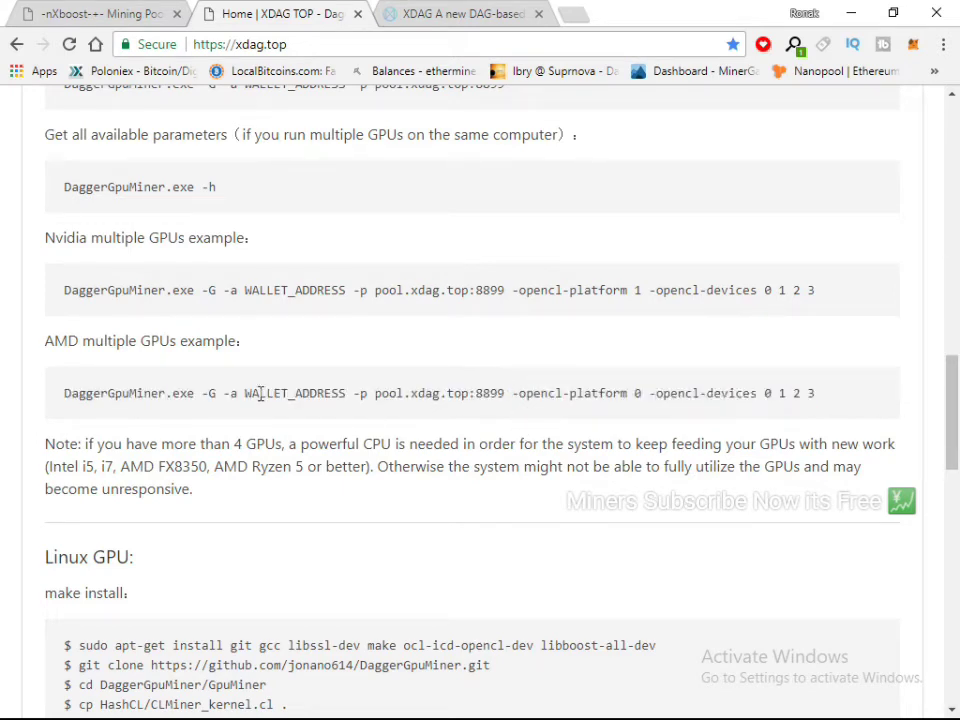
drag(518, 393, 815, 395)
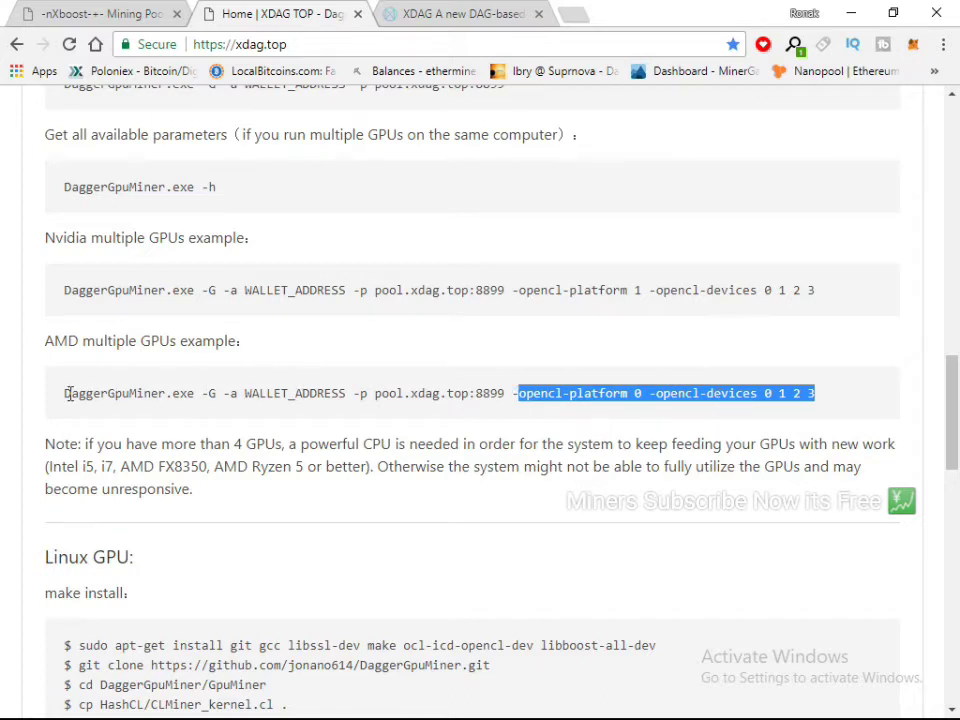
drag(66, 393, 506, 400)
right_click(458, 390)
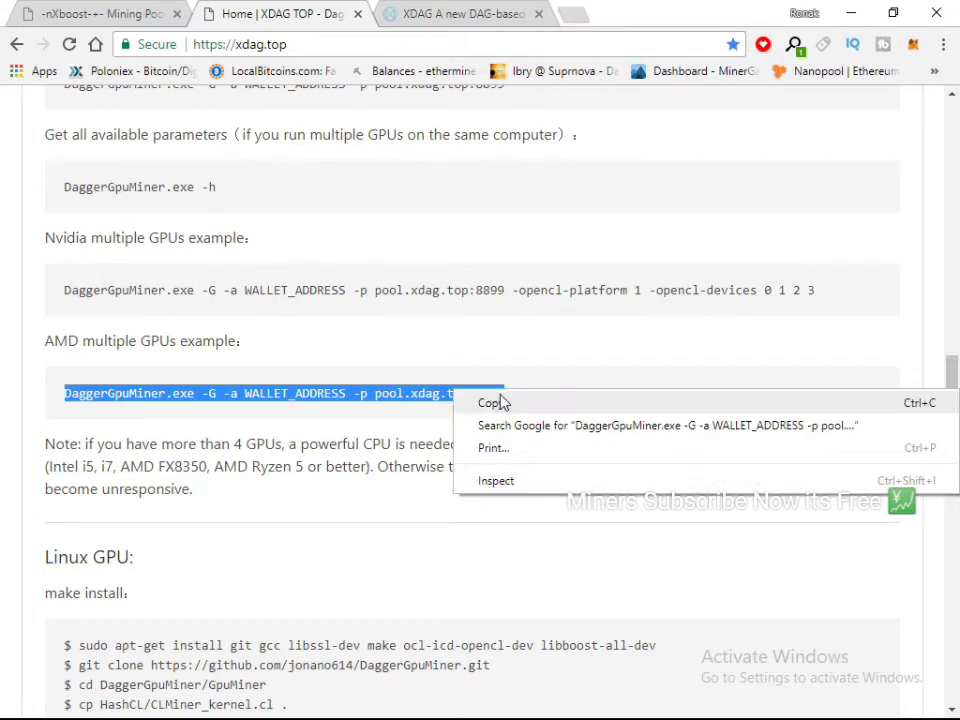
click(497, 401)
click(432, 352)
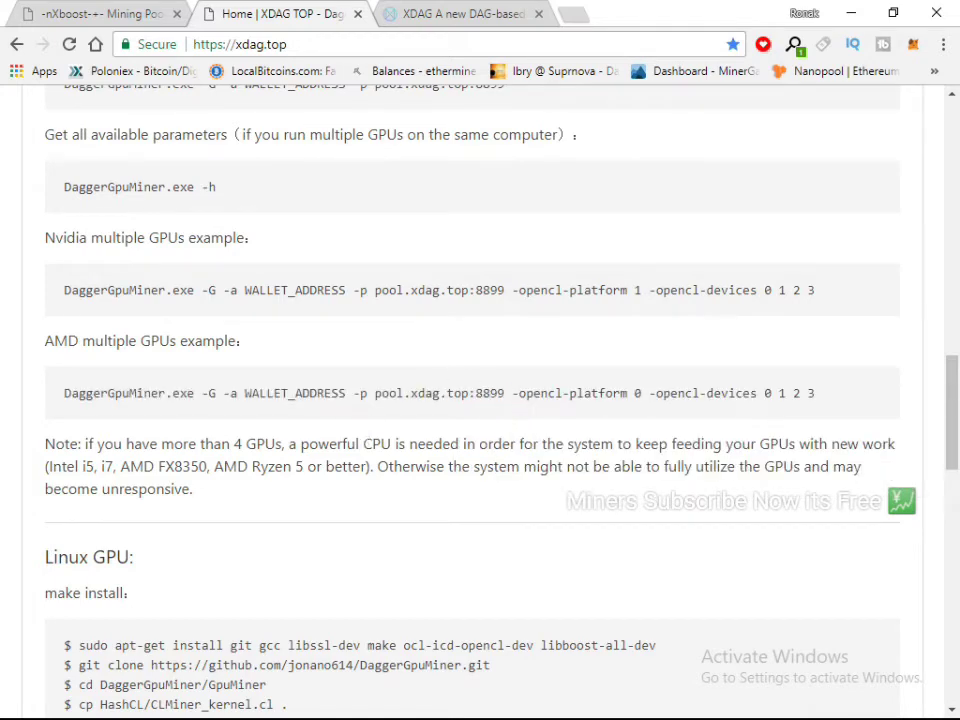
- Back in Notepad, select the line-2 wallet address, save start2, and close Notepad
click(849, 12)
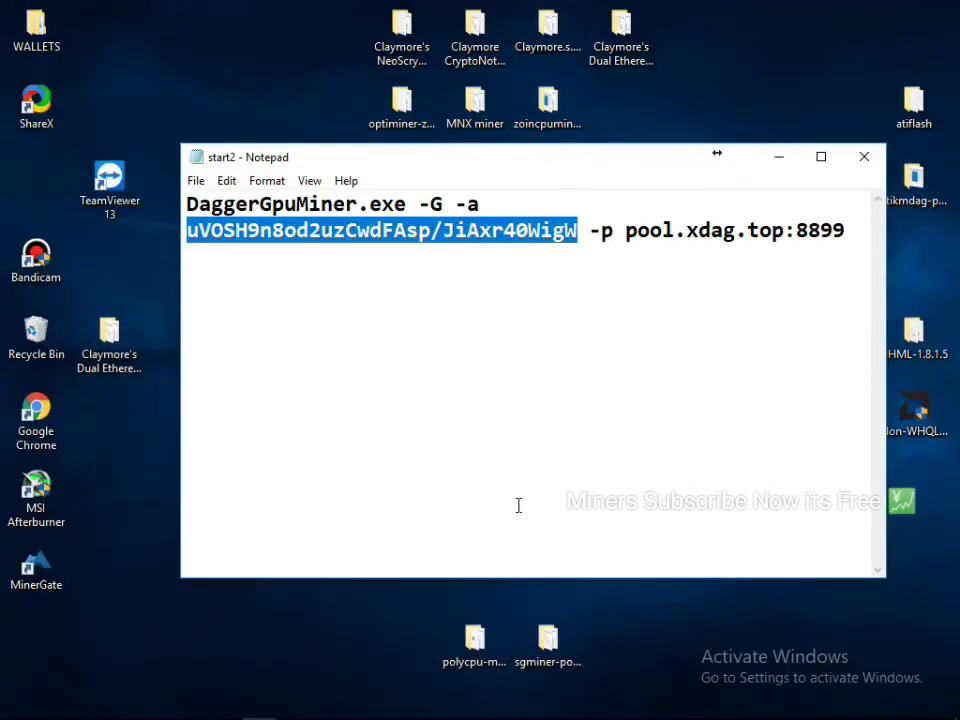
click(640, 268)
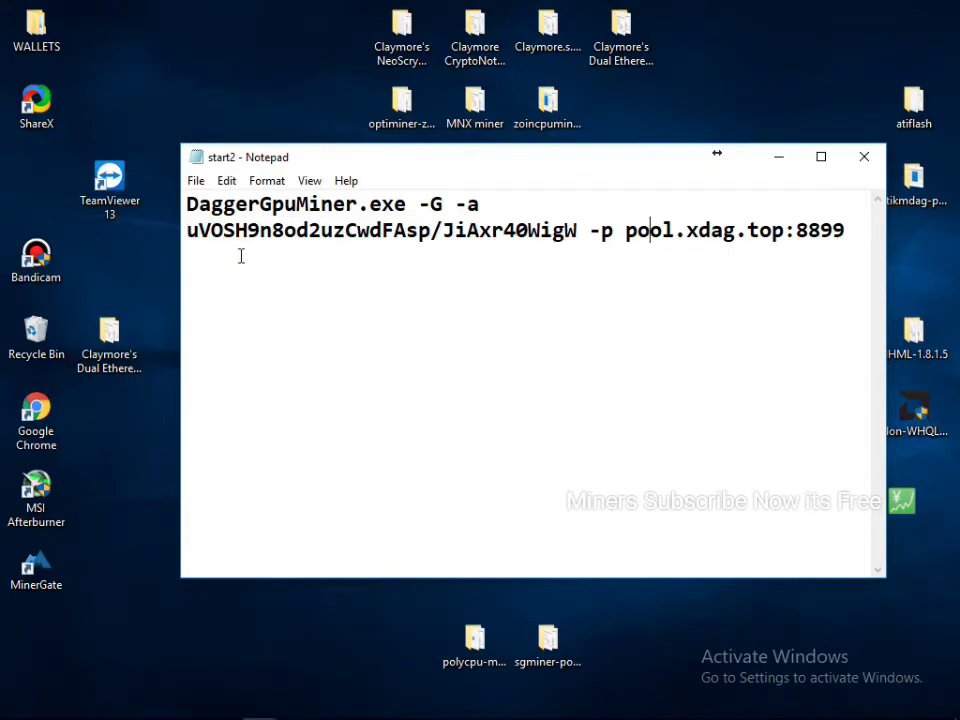
drag(187, 230, 578, 249)
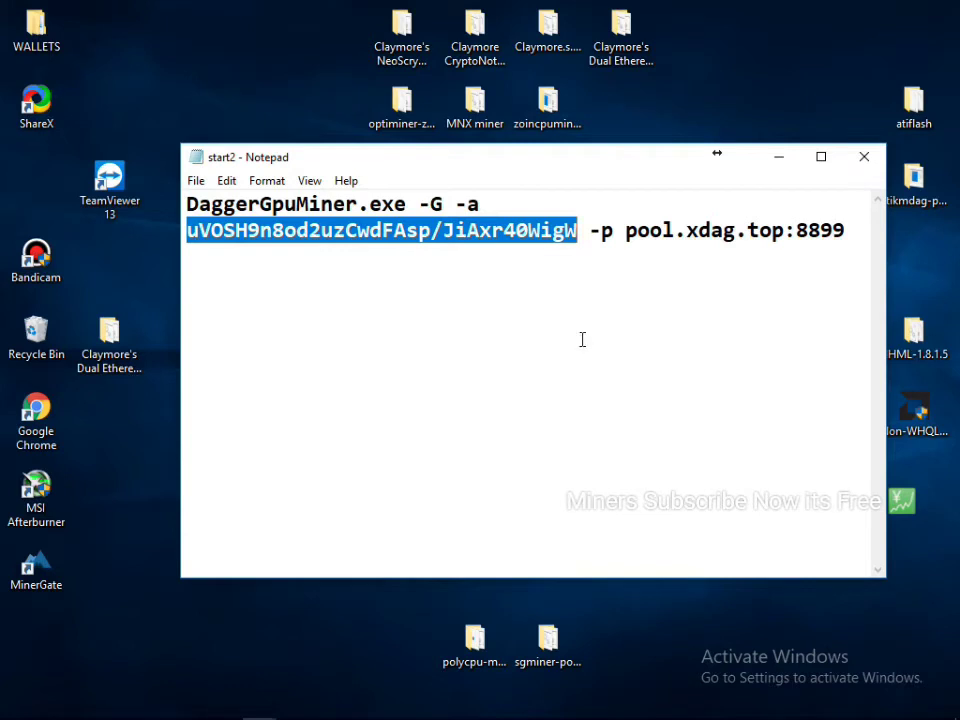
click(195, 183)
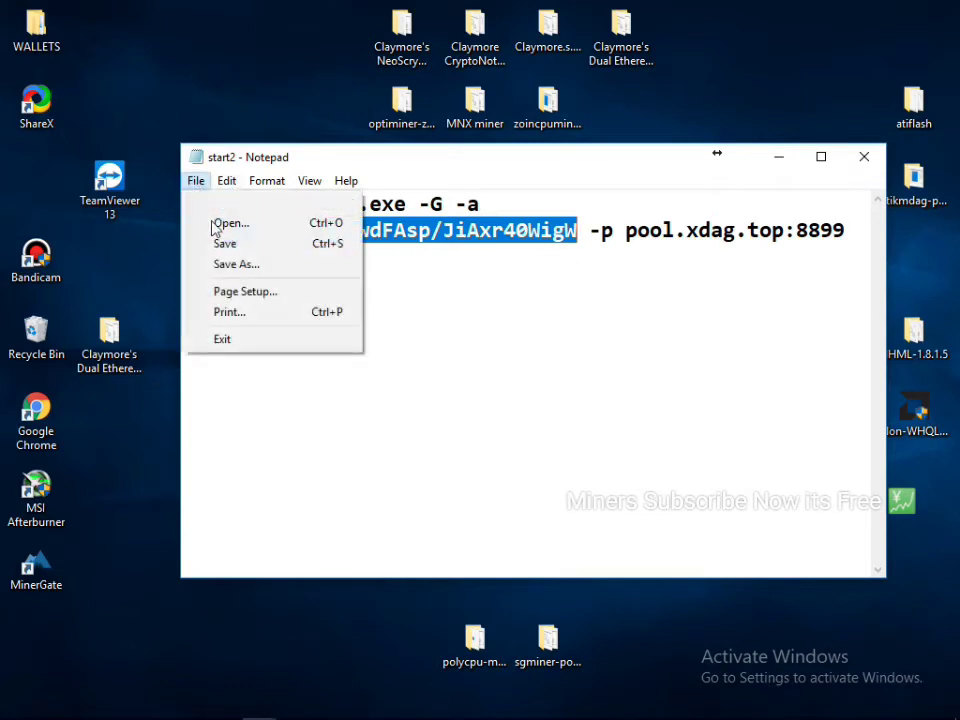
click(290, 244)
click(541, 231)
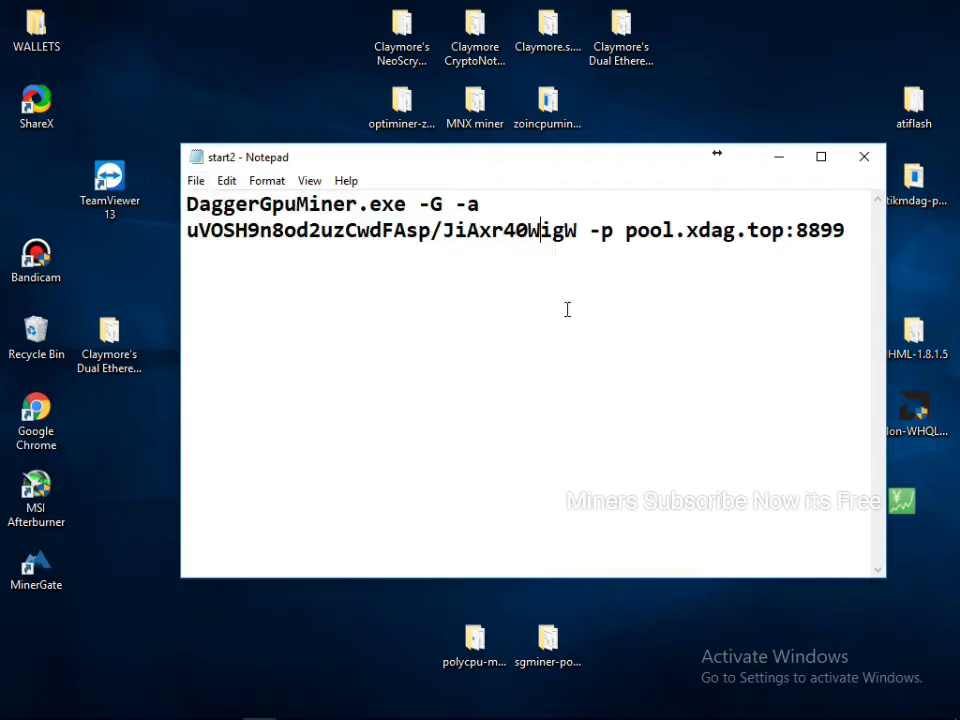
click(864, 156)
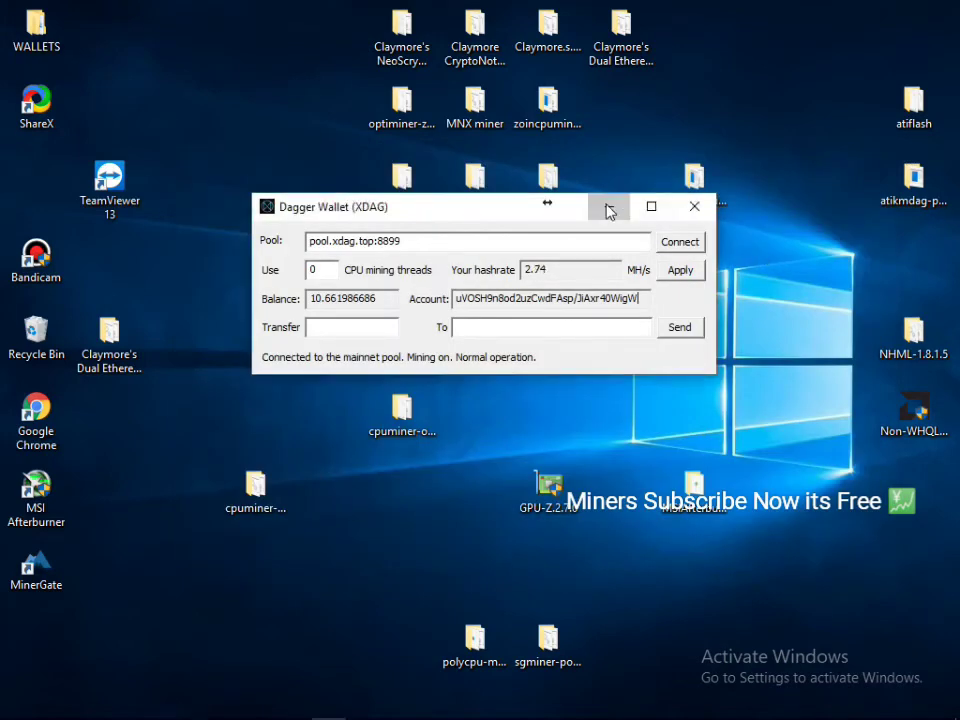
click(609, 207)
double_click(698, 190)
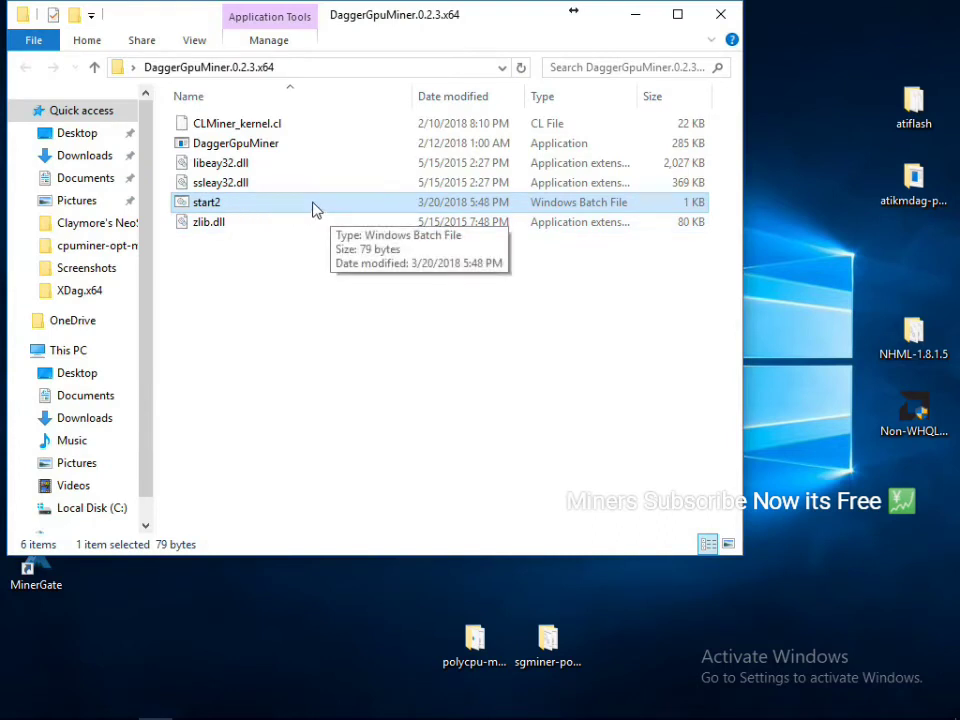
click(725, 12)
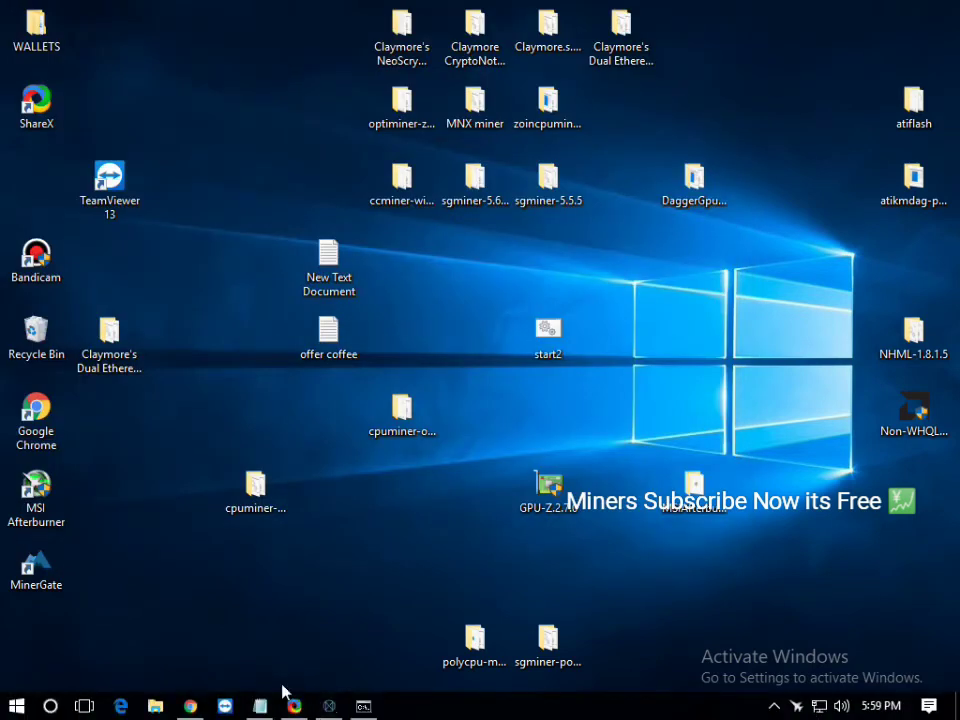
click(329, 706)
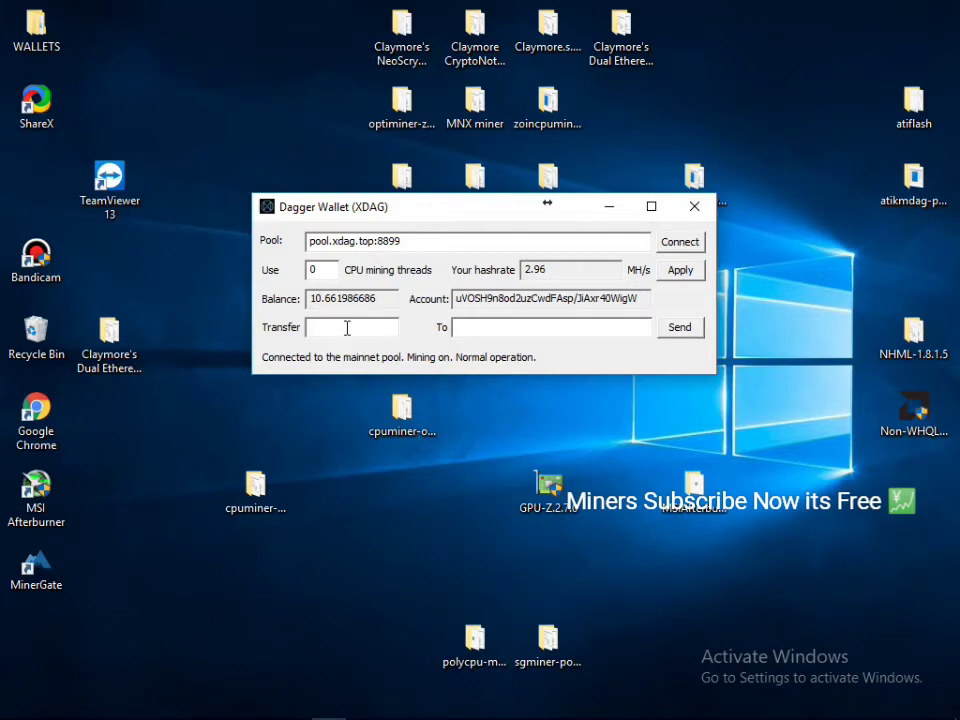
click(347, 327)
text(23)
key(BackSpace)
click(525, 326)
- Restore the miner console and scroll its output showing about 1683 Mh/s across three GPUs
click(609, 207)
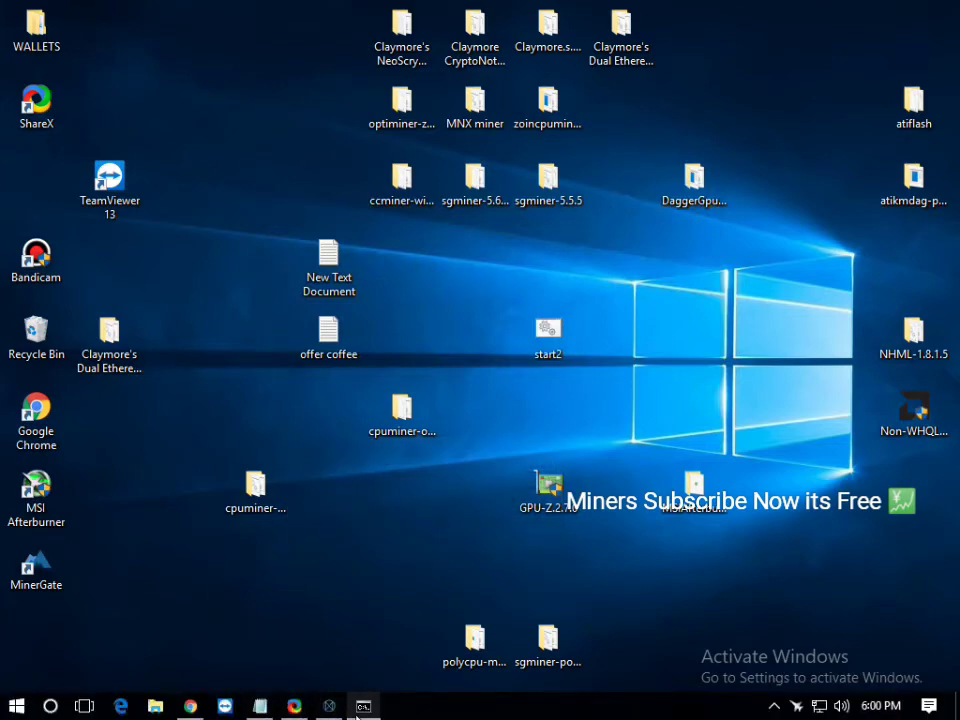
click(364, 705)
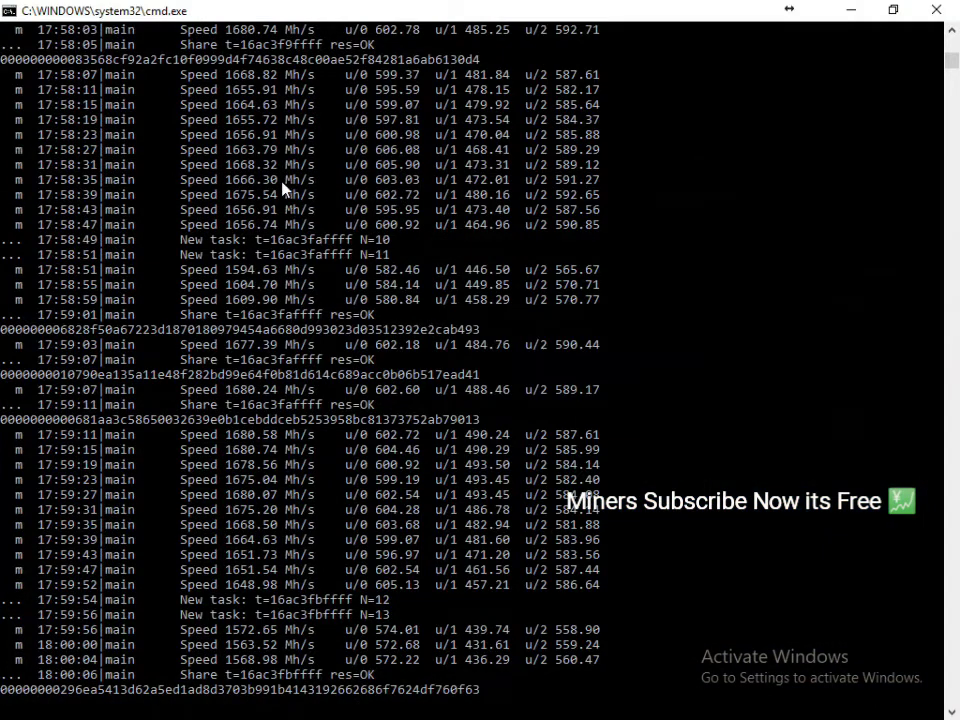
scroll(315, 258, down, 3)
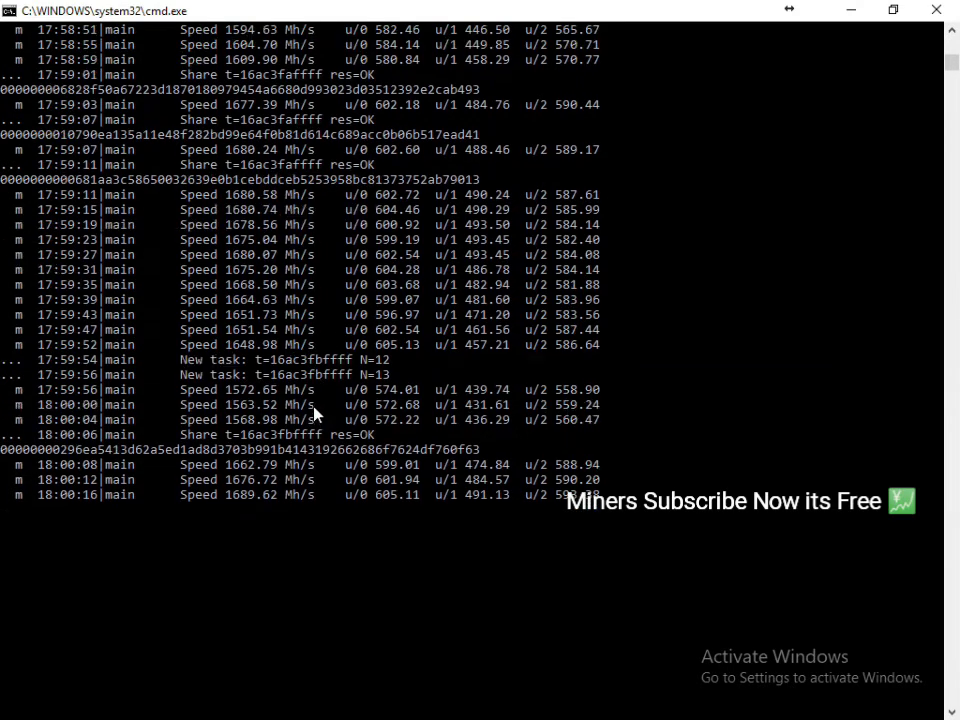
scroll(315, 407, down, 1)
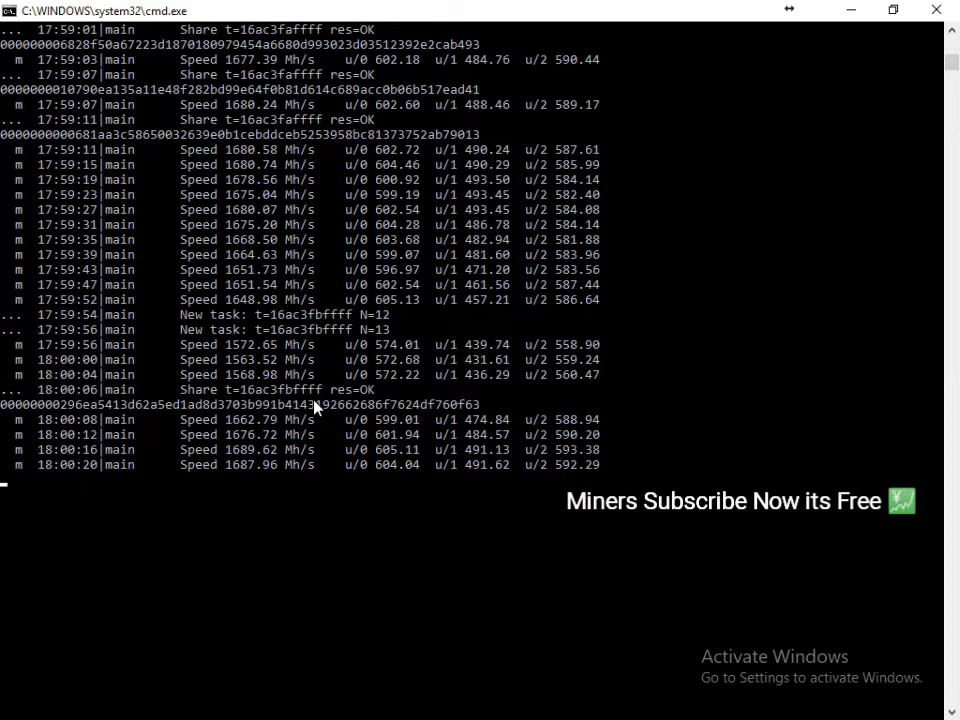
scroll(387, 372, down, 2)
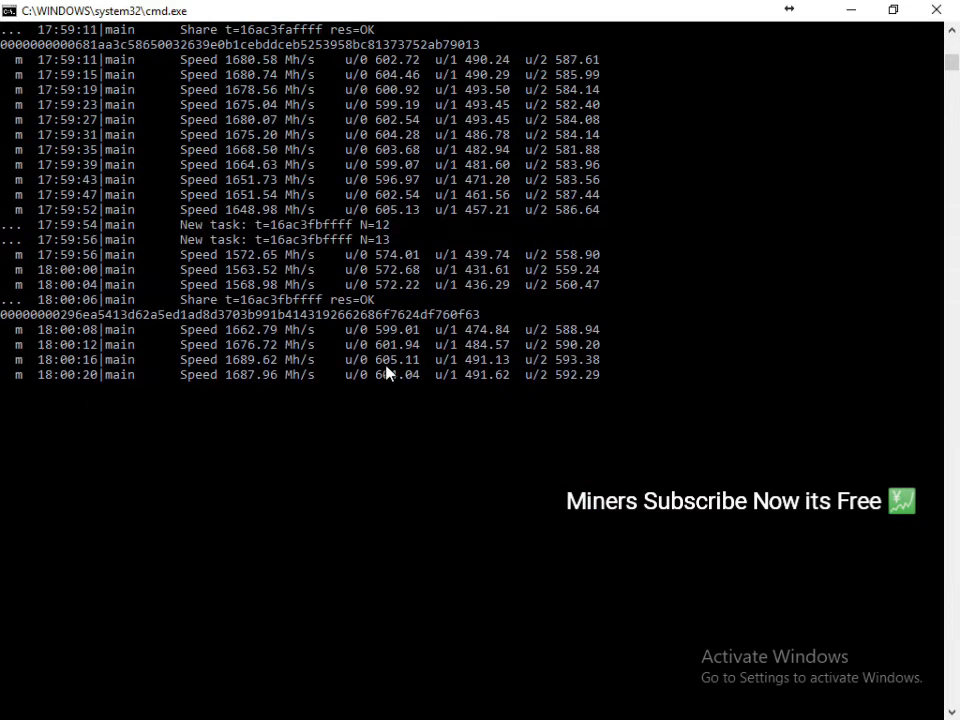
scroll(321, 437, up, 5)
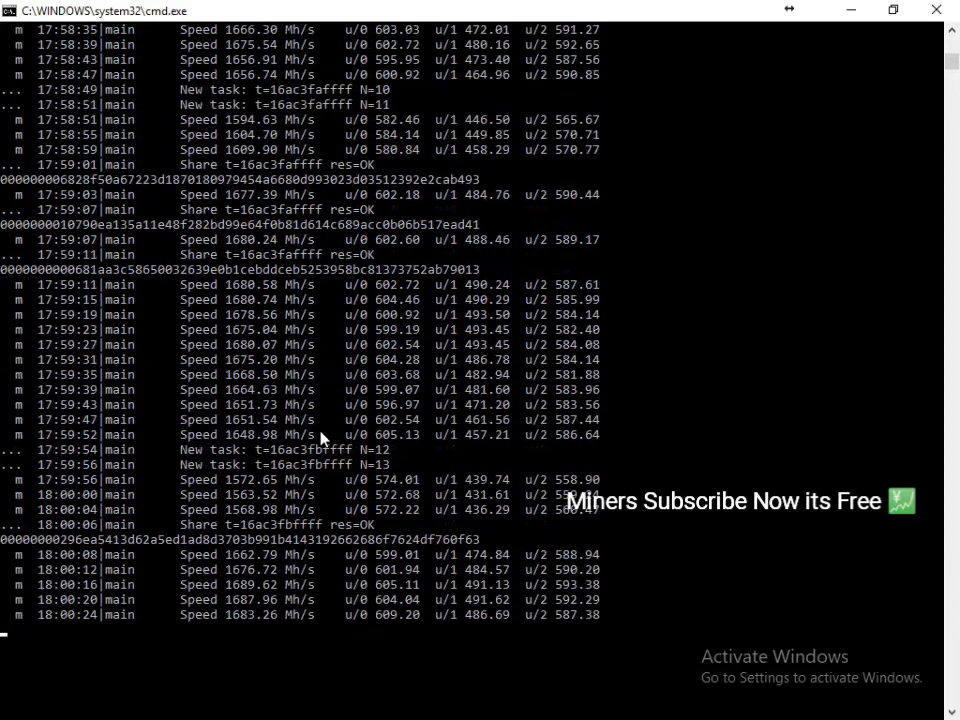
scroll(321, 435, down, 3)
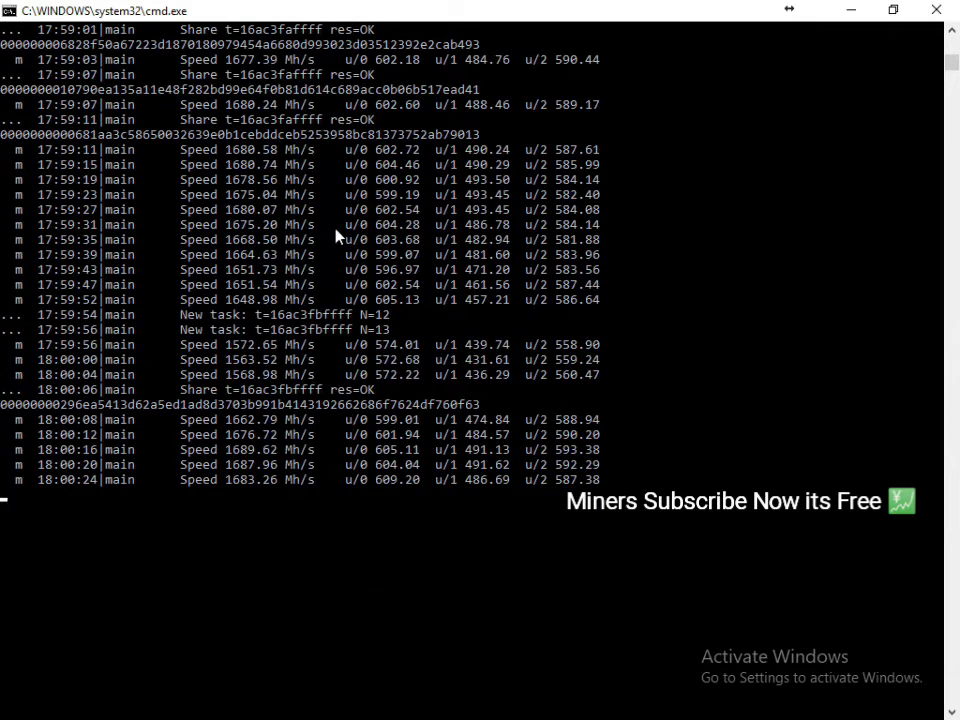
scroll(337, 236, down, 2)
scroll(333, 454, up, 3)
scroll(333, 454, down, 1)
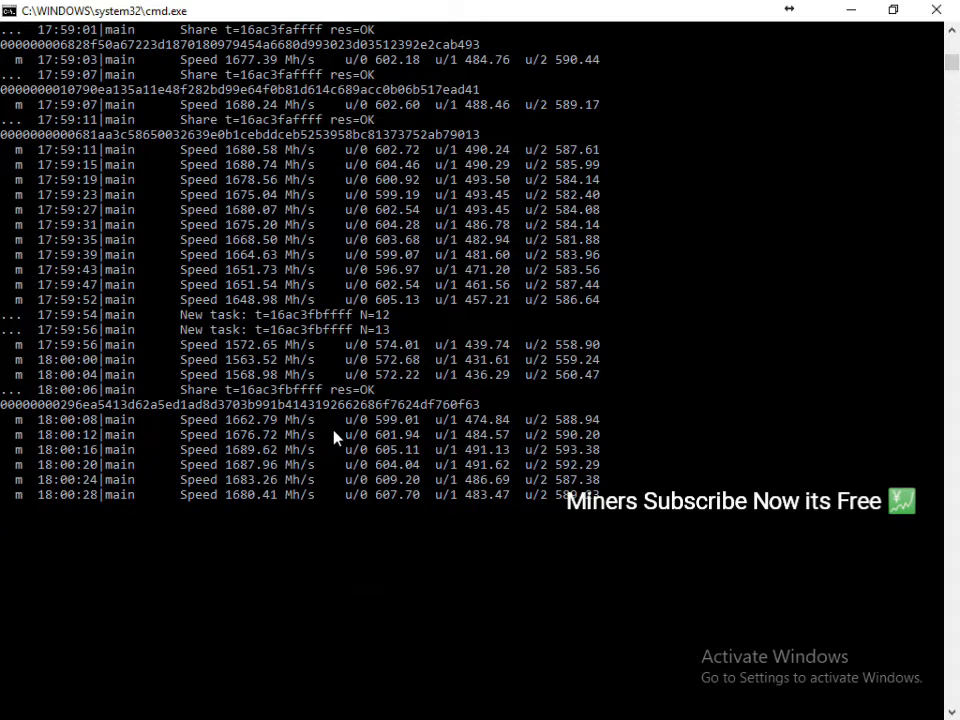
scroll(337, 437, down, 1)
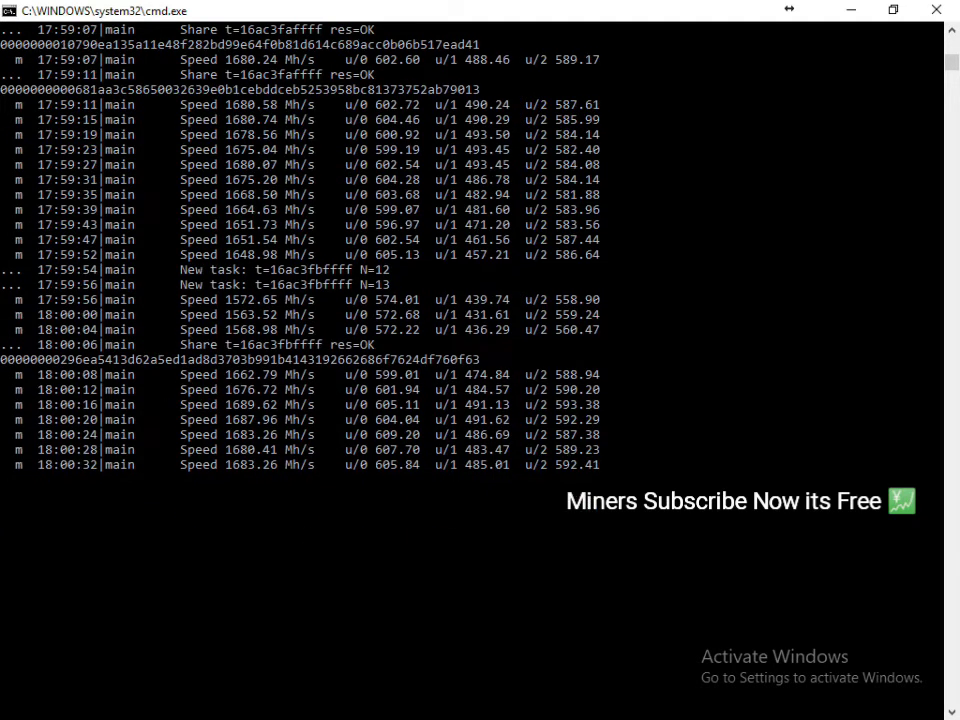
- Check the pool page's 364.01 MH/s, 2 miners and 5477.060272 unpaid shares, then minimize Chrome
click(850, 12)
mouse_move(190, 710)
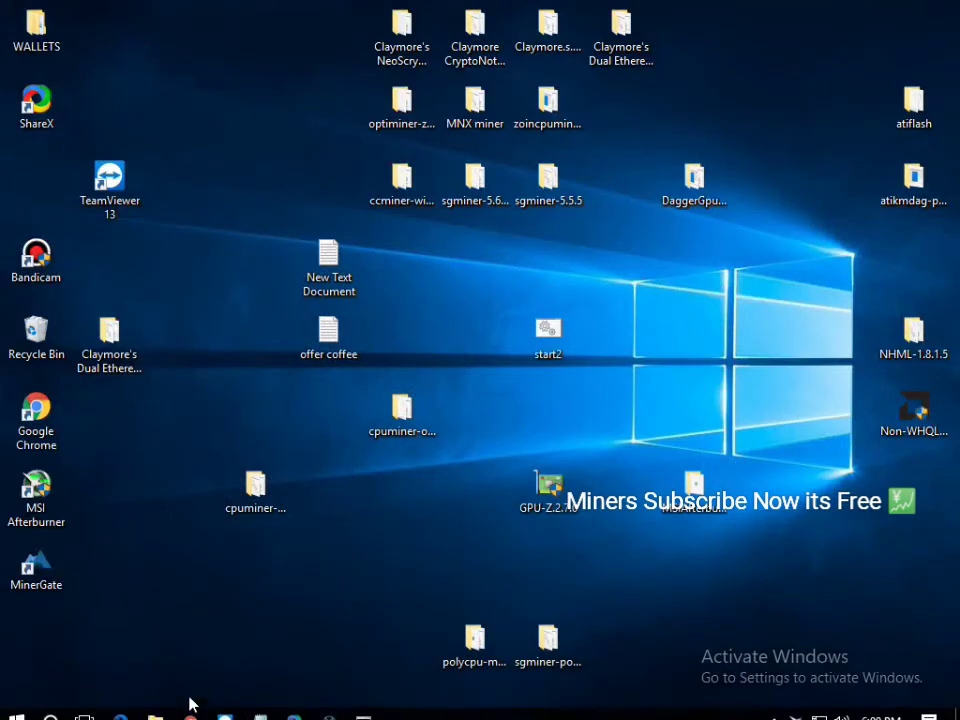
click(190, 705)
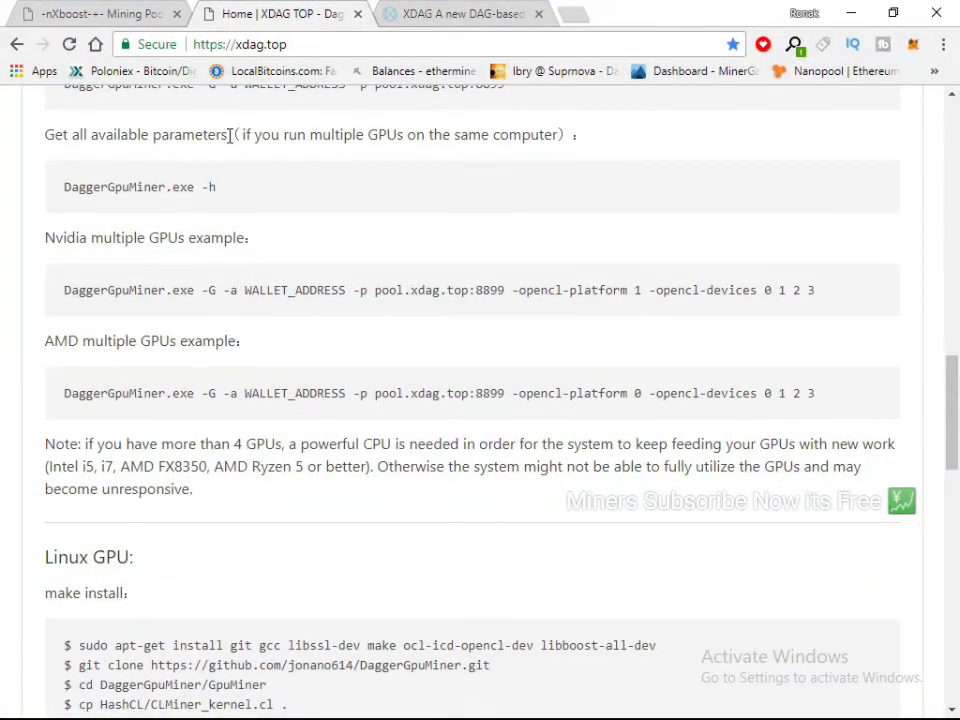
scroll(306, 270, up, 5)
scroll(310, 235, up, 1)
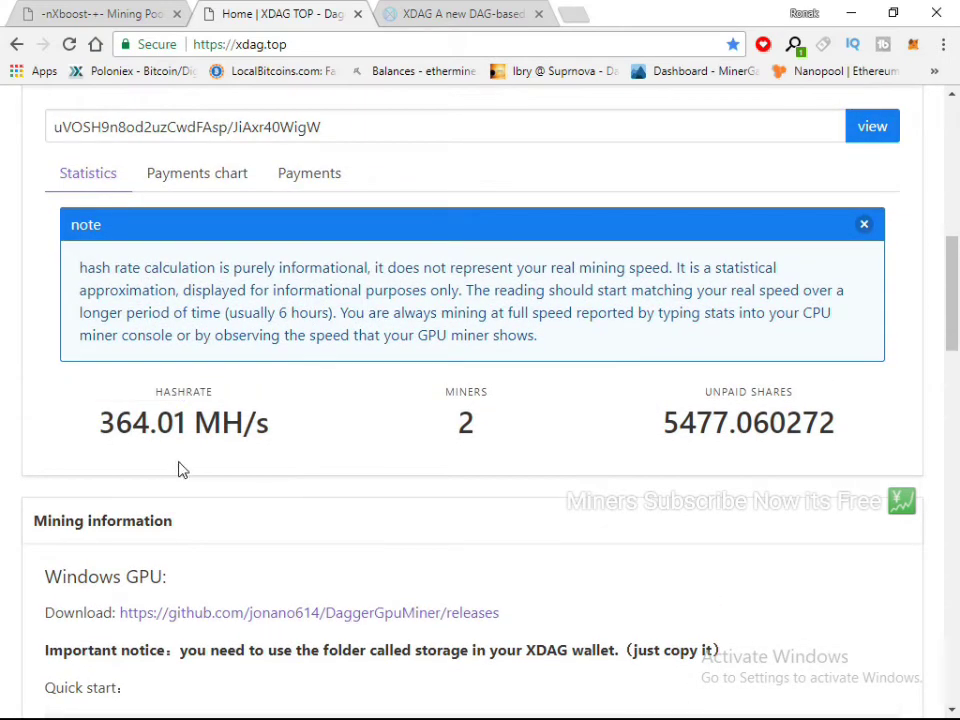
mouse_move(464, 413)
scroll(298, 437, down, 1)
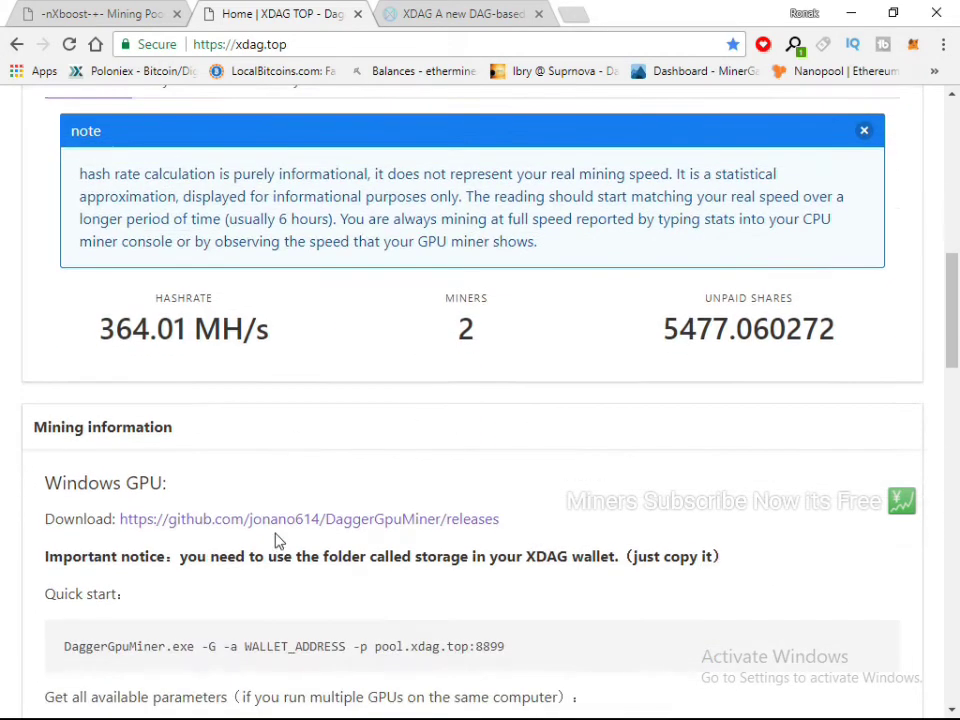
click(850, 13)
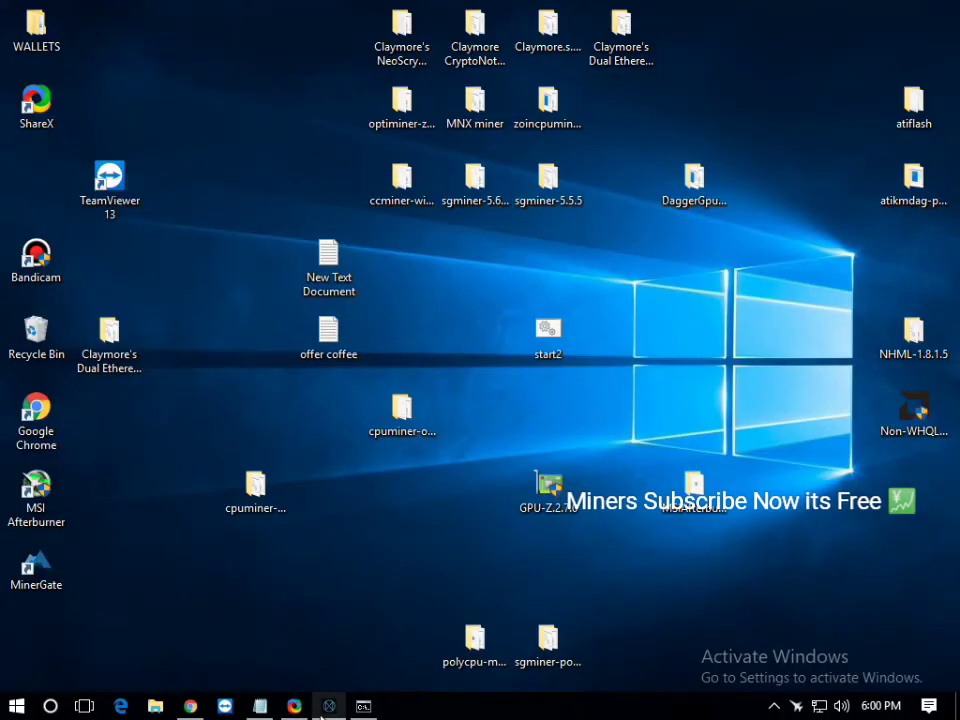
- Restore Dagger Wallet, connect it to the mining pool, and minimize it again
click(326, 707)
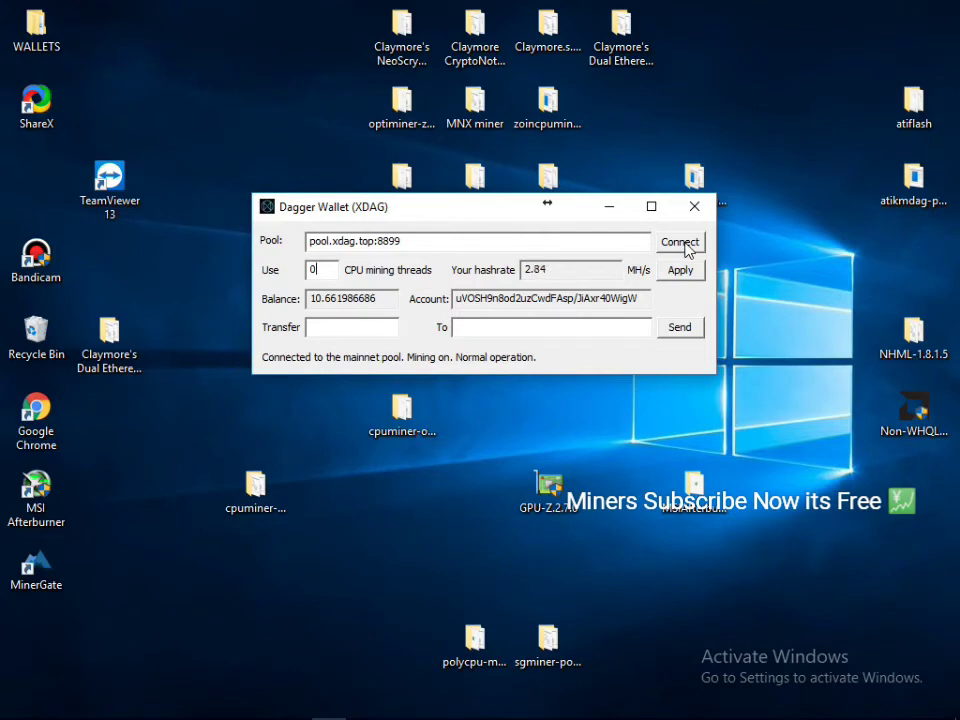
click(686, 248)
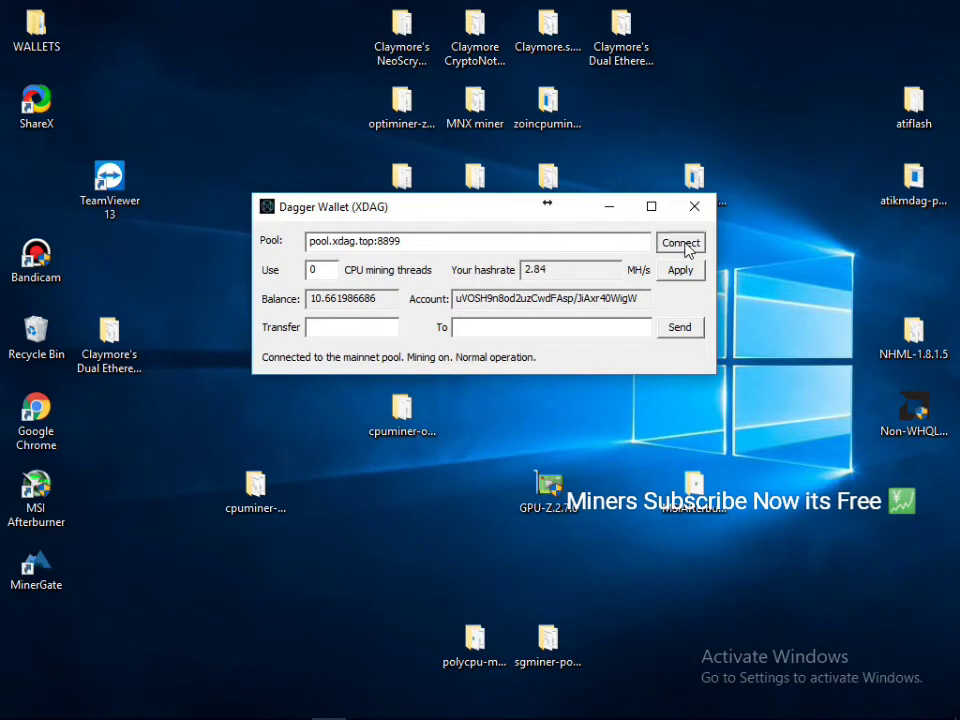
click(609, 212)
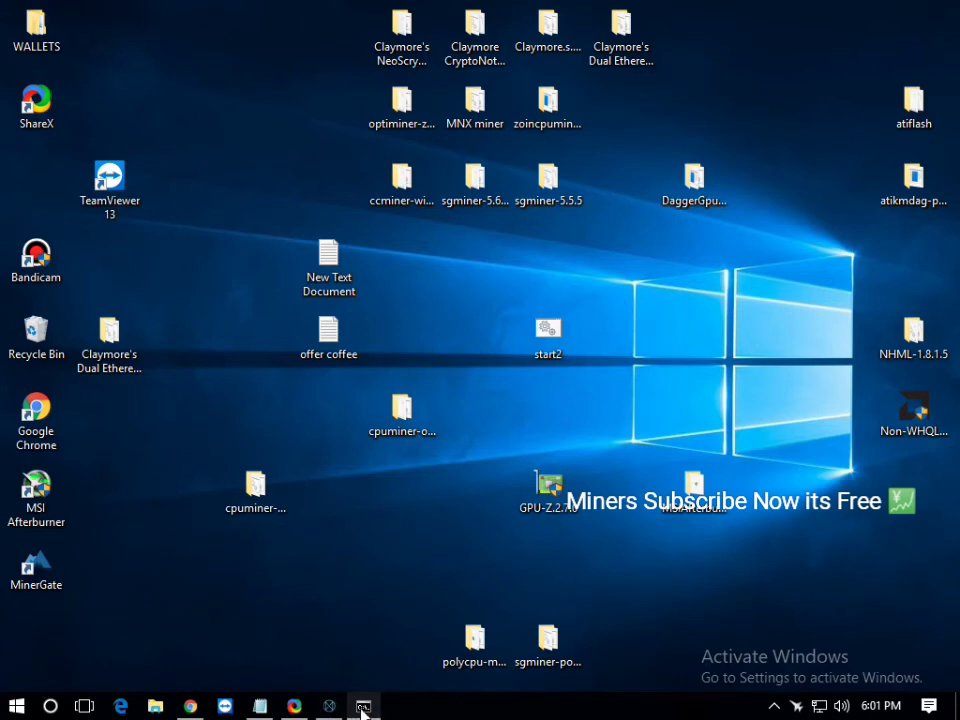
- Clear the icon selection on the desktop
mouse_move(193, 713)
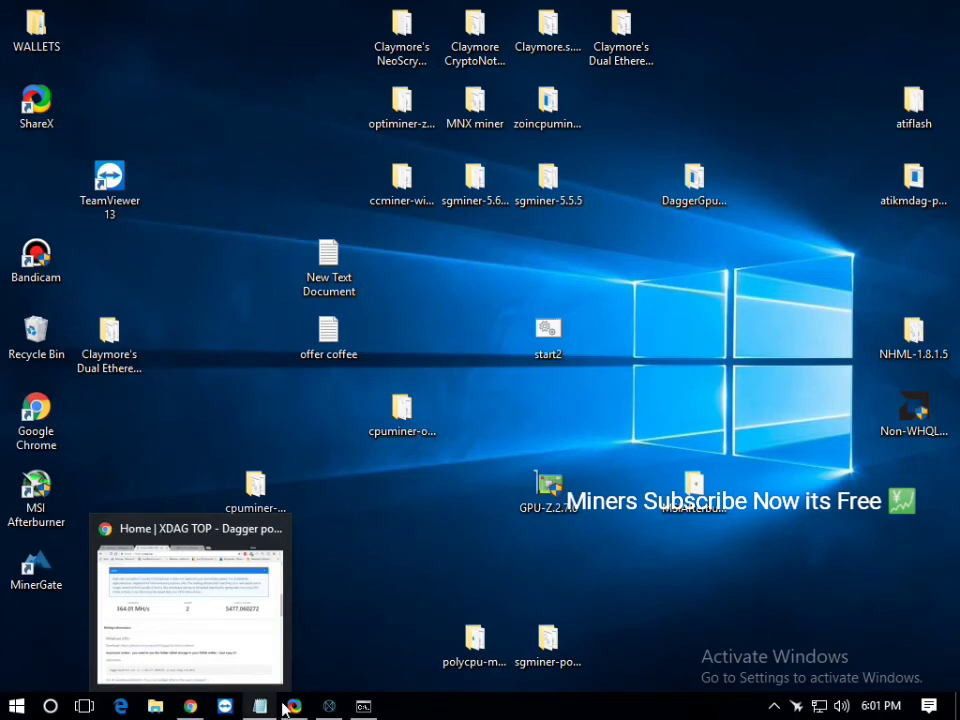
click(266, 512)
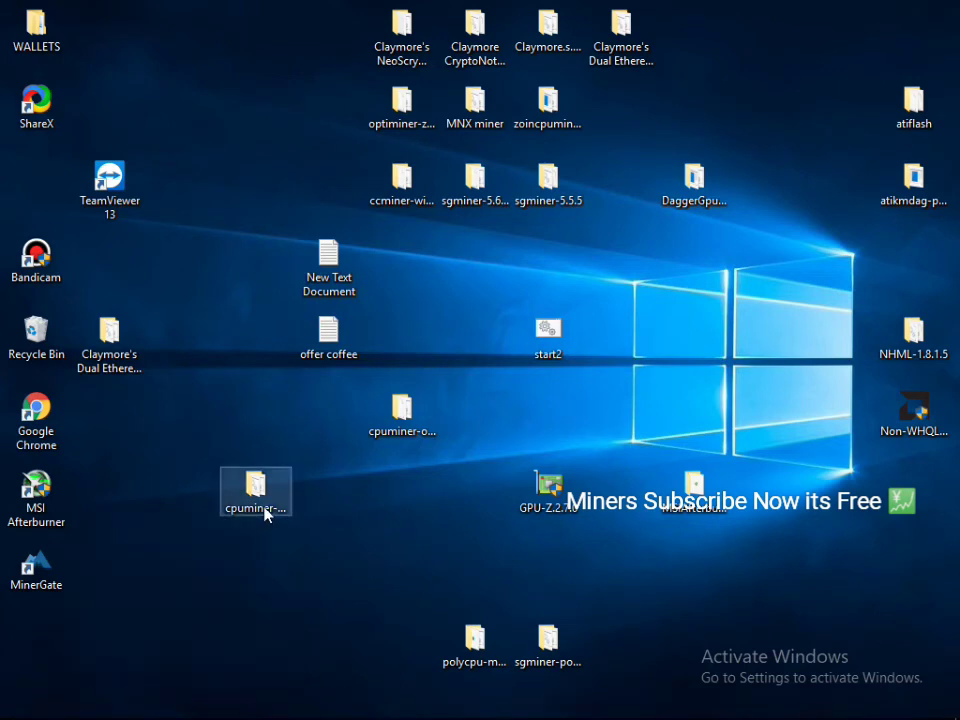
click(348, 612)
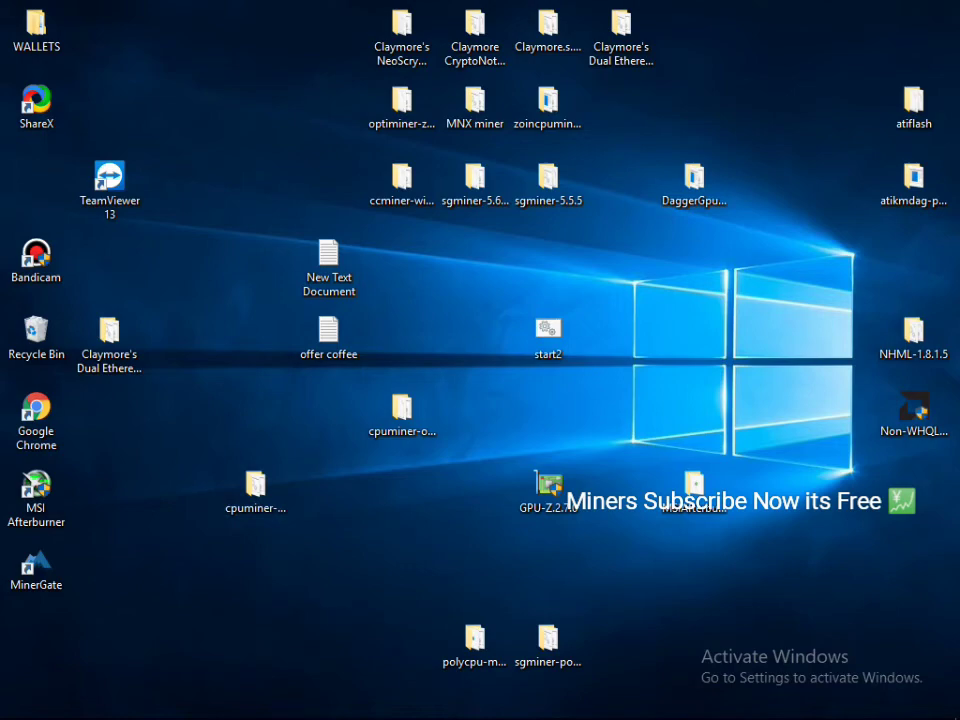
- Restore the XDAG.TOP pool page and scroll through its 1.45 GH/s stats and profit estimator
click(186, 708)
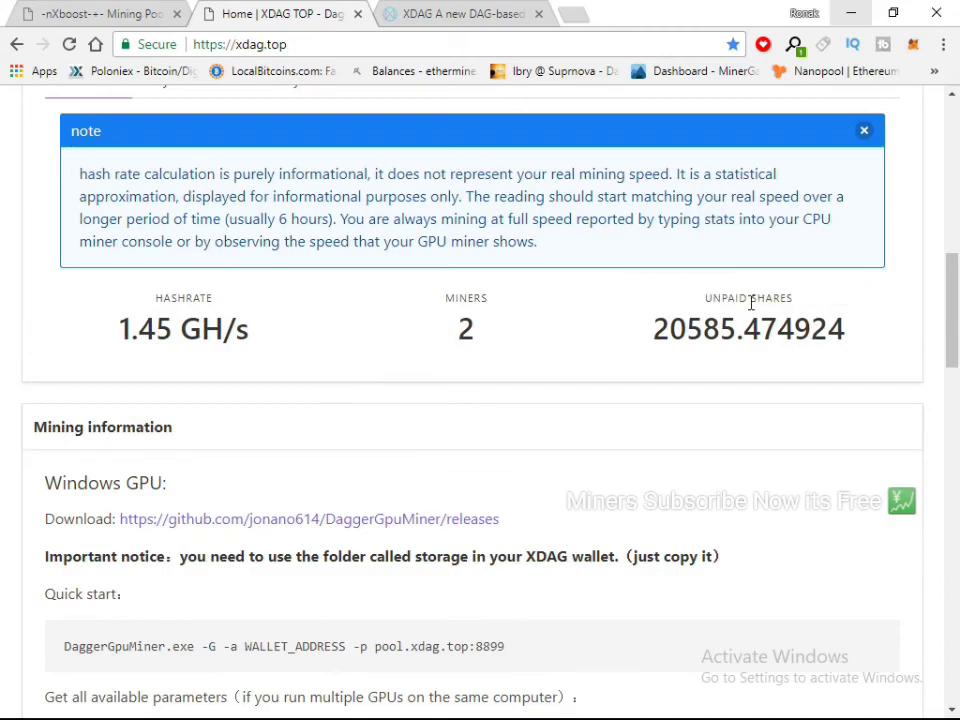
scroll(377, 389, down, 4)
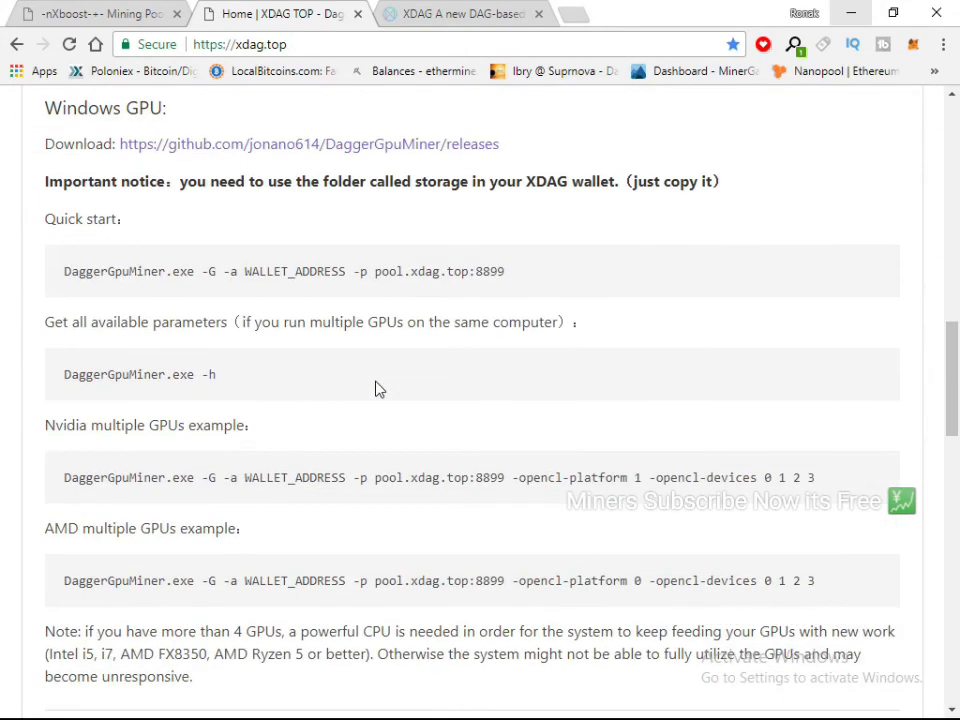
scroll(377, 389, down, 4)
scroll(377, 389, up, 12)
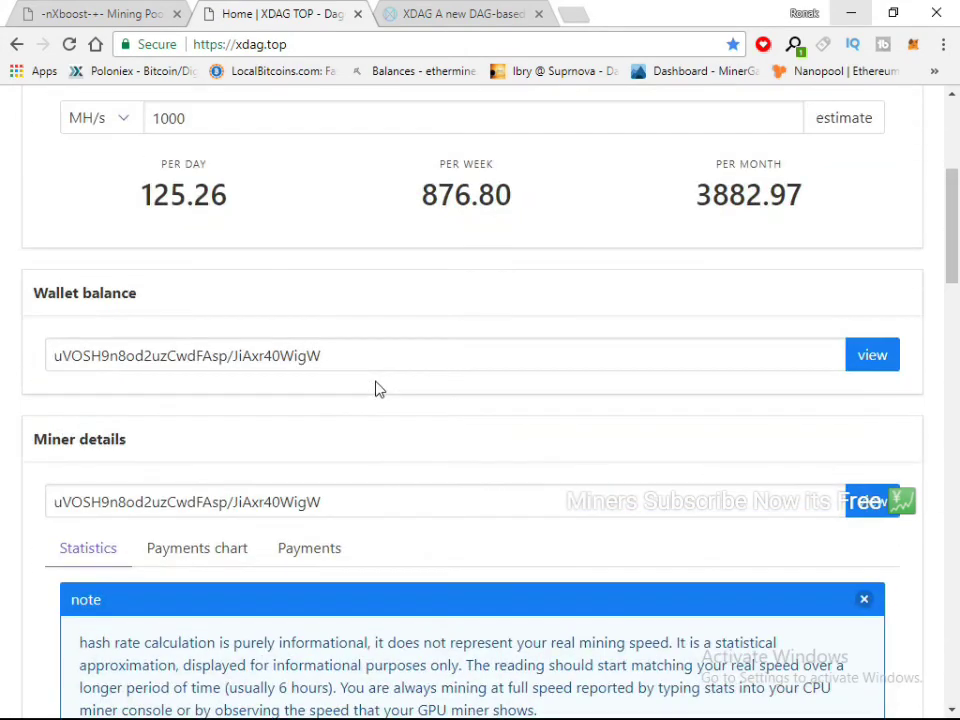
scroll(377, 389, up, 4)
scroll(377, 388, down, 2)
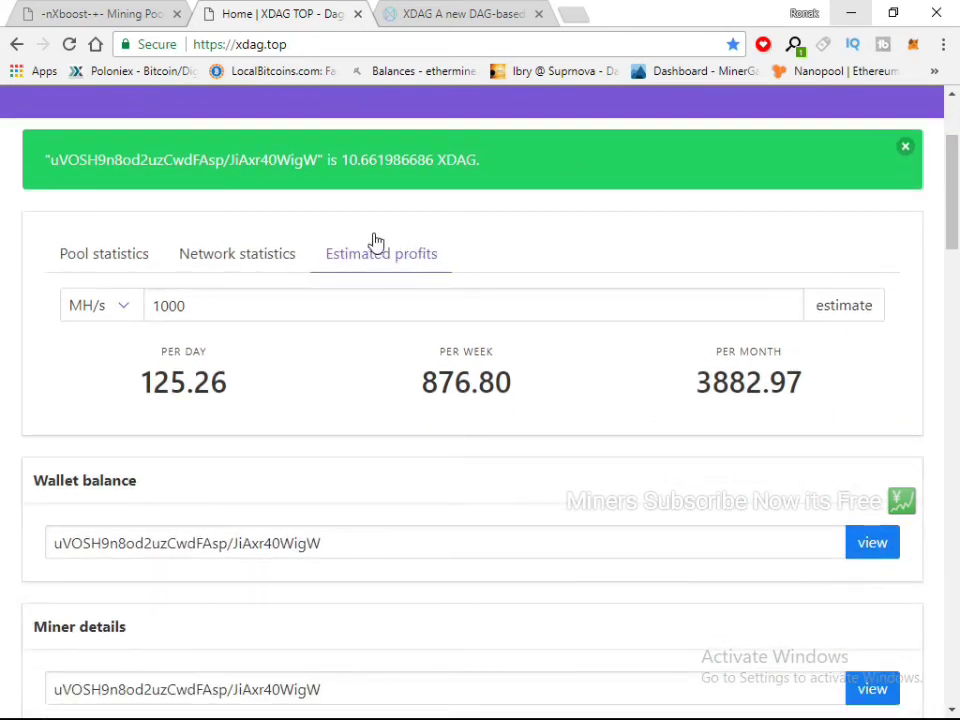
- Estimate the profit for a hashrate of 1800 MH/s
click(291, 298)
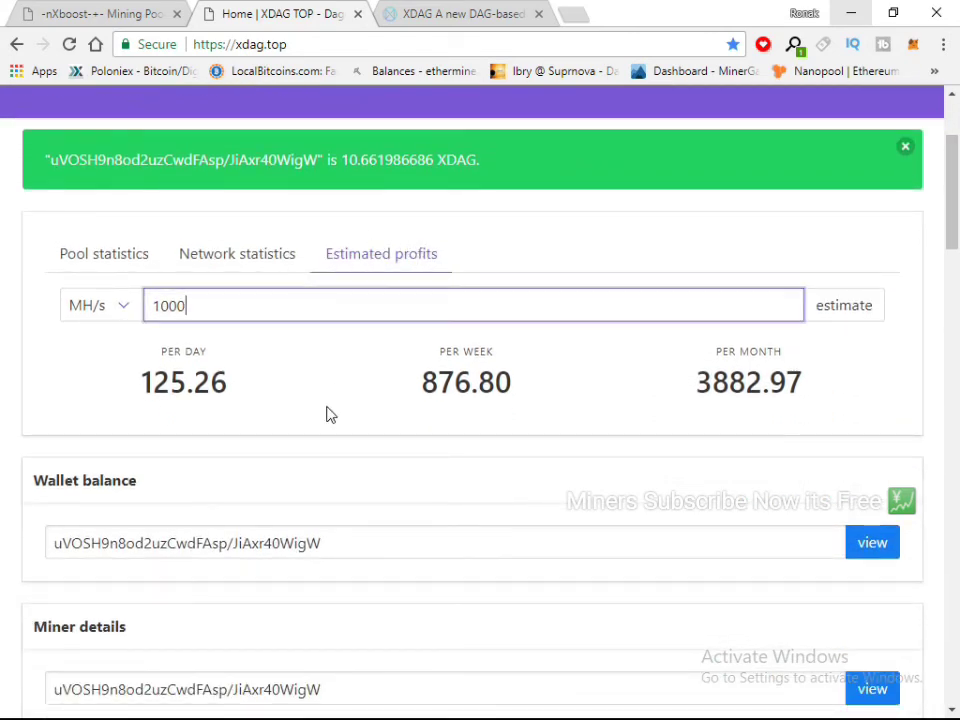
key(BackSpace)
key(BackSpace)
text(1800)
click(830, 314)
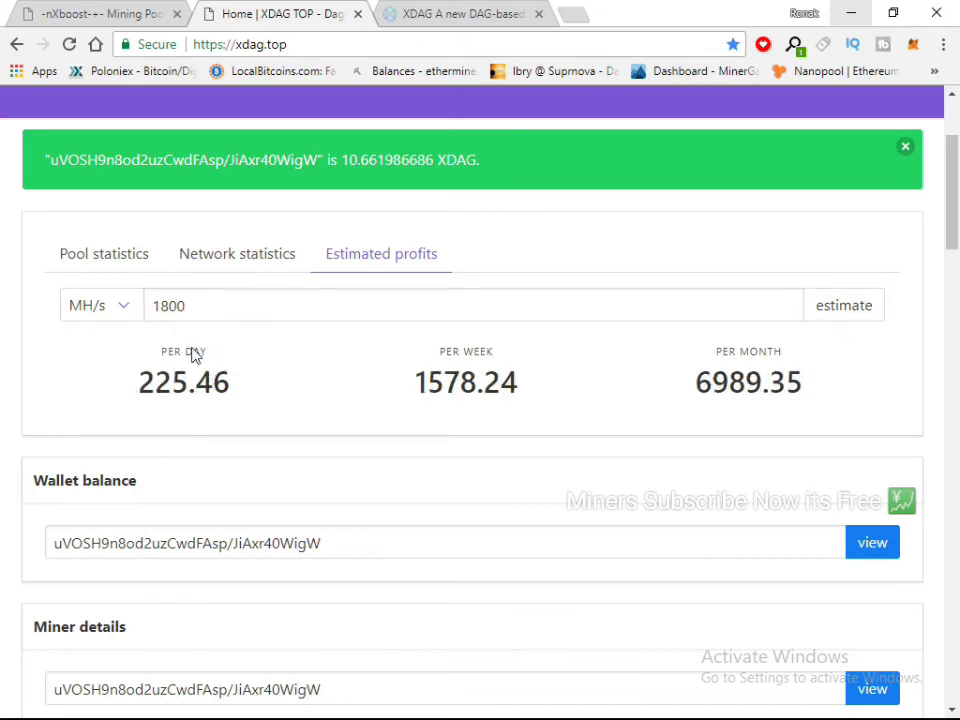
- Switch the unit to GH/s and estimate for 1.45 GH/s: 181.62 daily, 5630.31 monthly
click(117, 318)
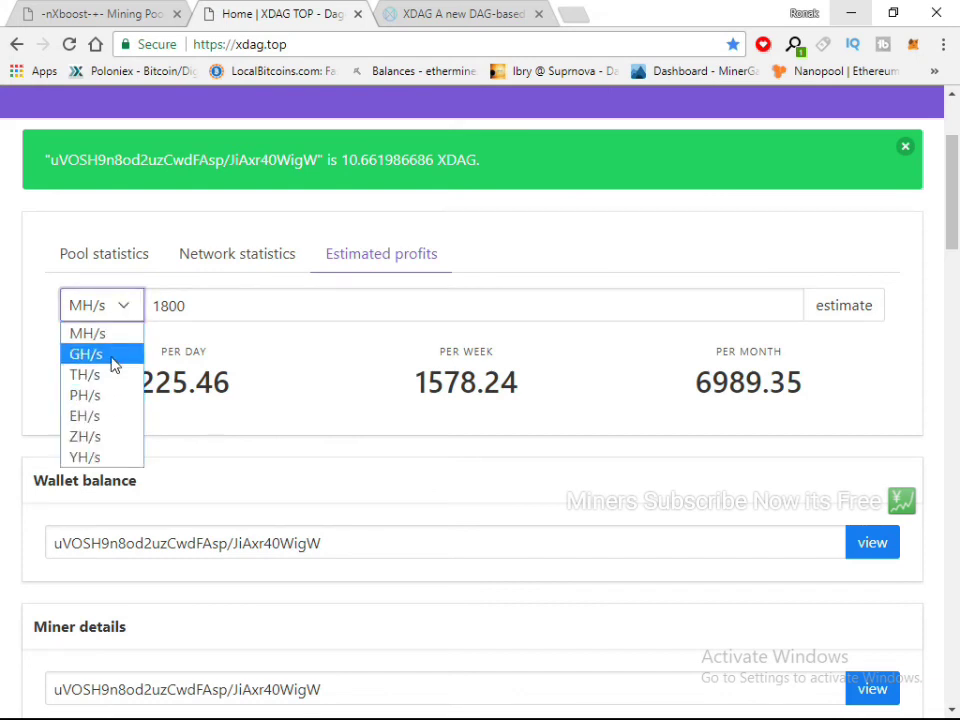
click(113, 364)
click(240, 309)
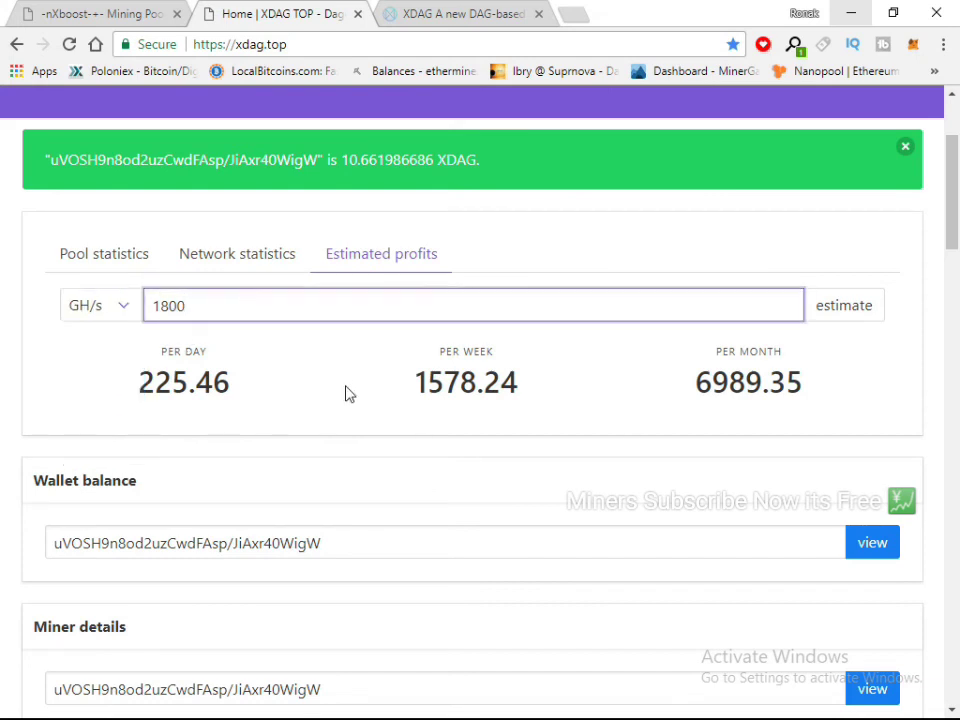
key(BackSpace)
key(BackSpace)
key(BackSpace)
key(BackSpace)
scroll(408, 392, down, 5)
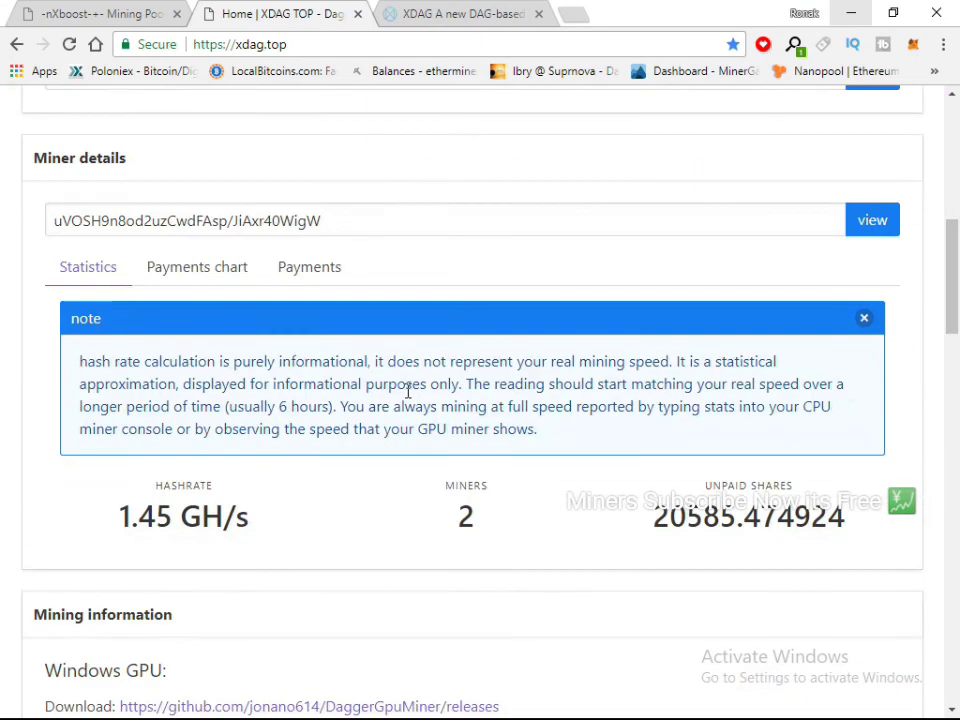
scroll(326, 439, up, 5)
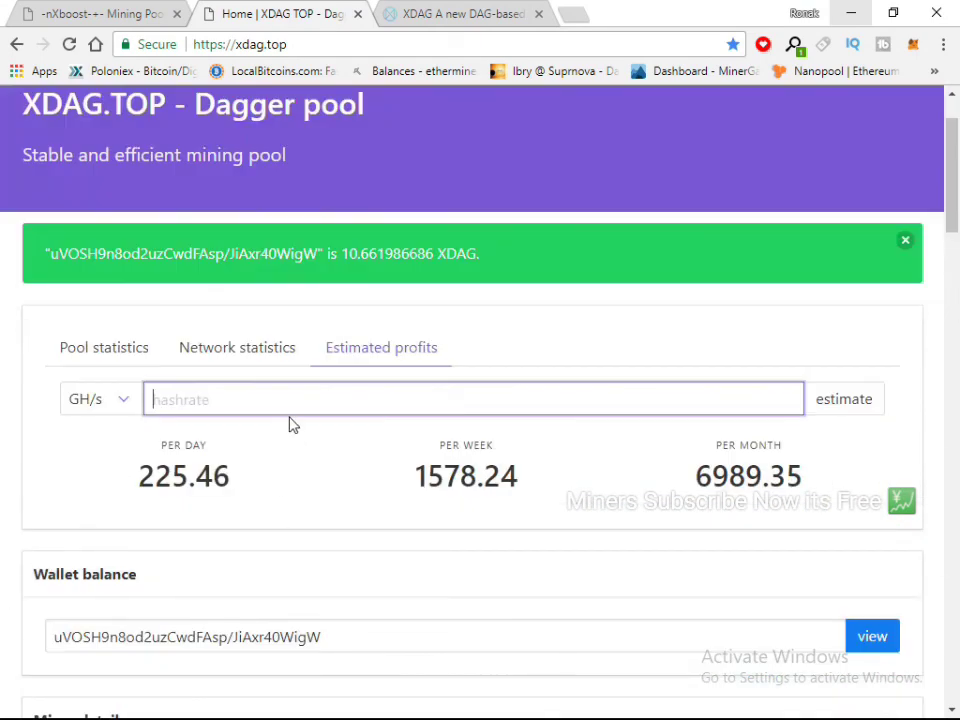
text(1.45)
click(846, 410)
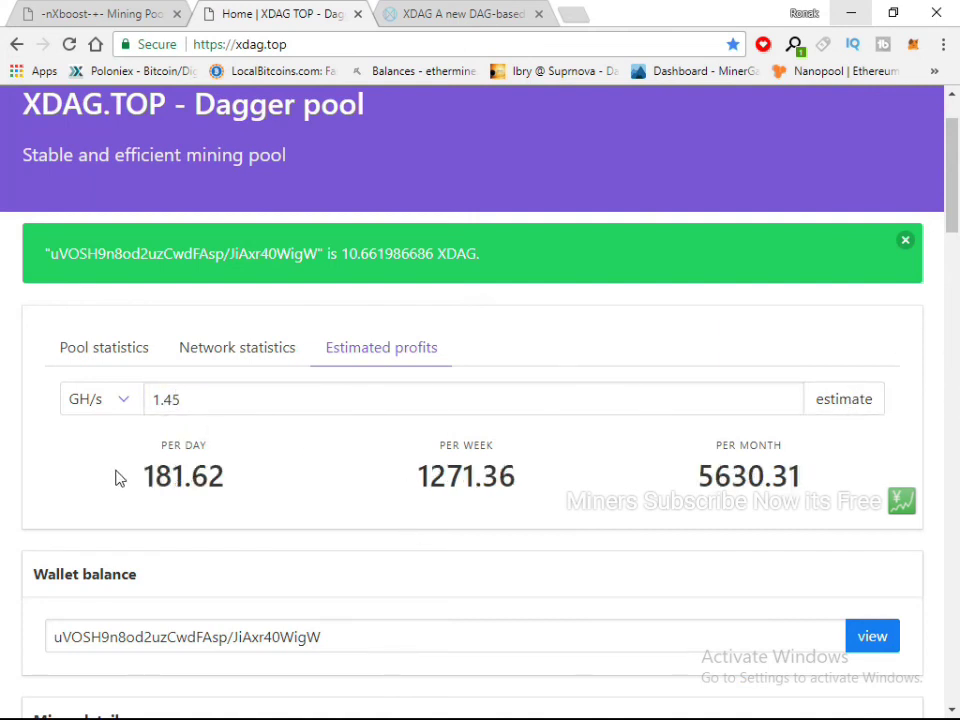
- Review the miner's payments chart and payments list under Miner details
scroll(219, 492, down, 1)
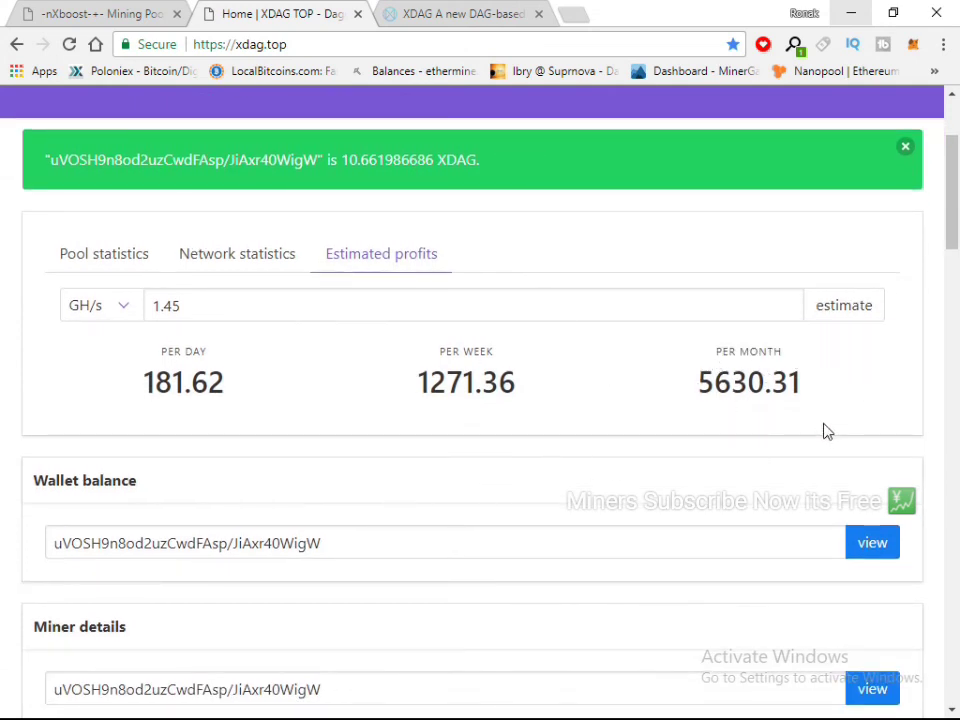
scroll(339, 437, down, 3)
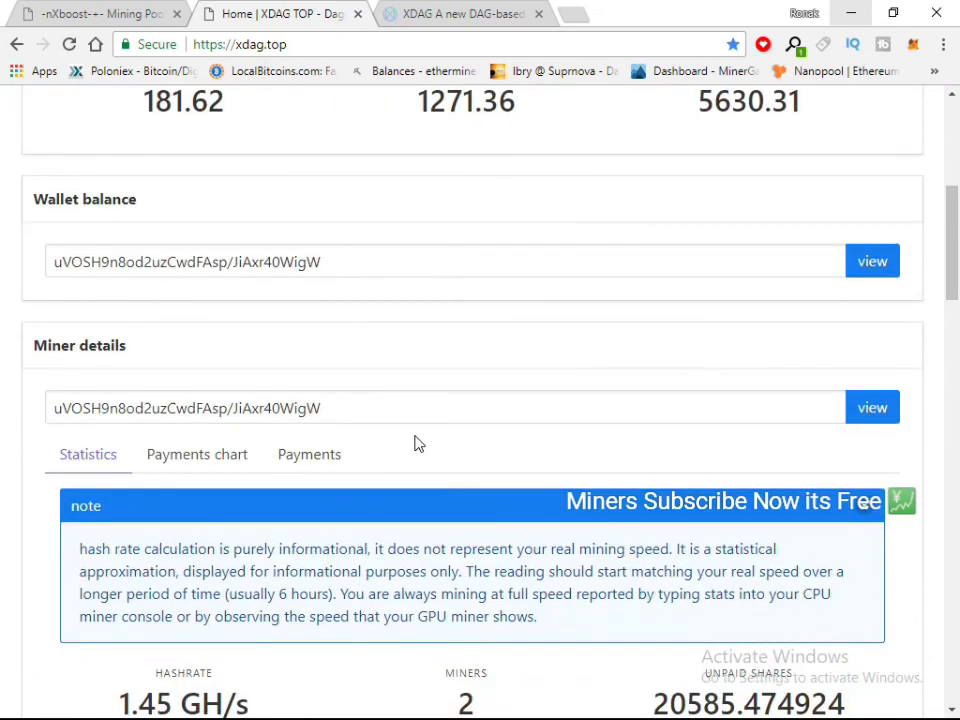
scroll(418, 444, down, 2)
click(182, 276)
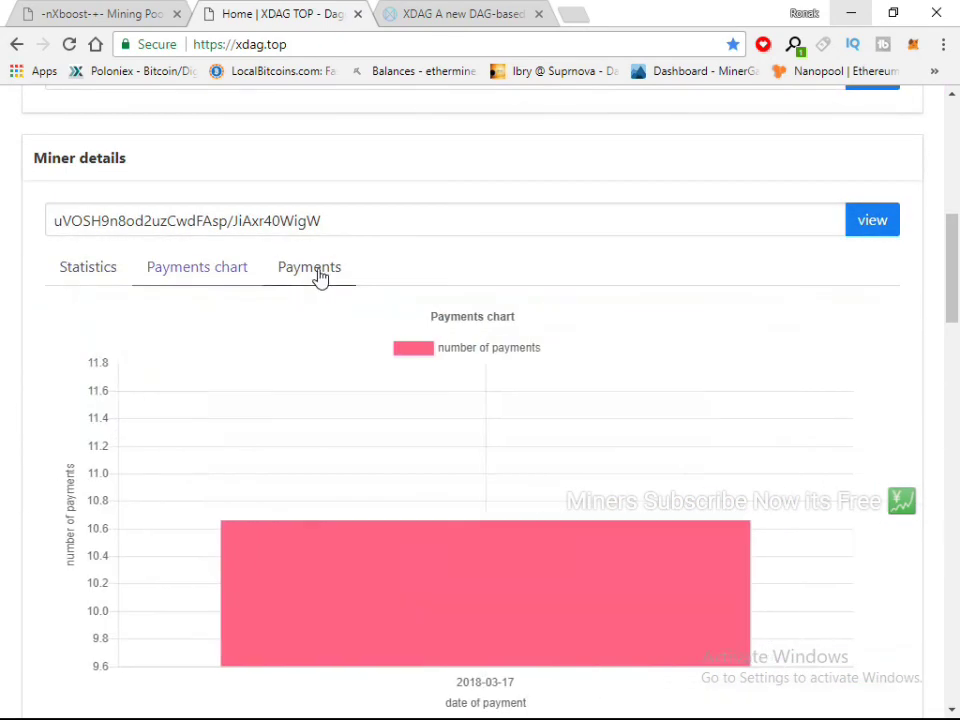
scroll(437, 251, down, 2)
mouse_move(339, 240)
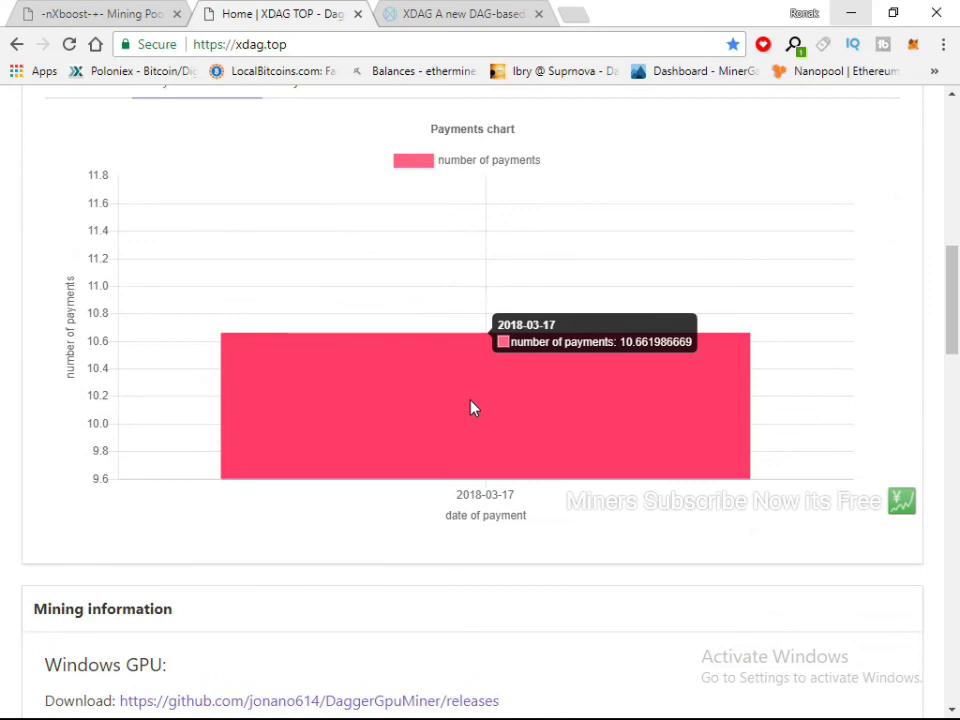
scroll(350, 300, up, 1)
click(312, 180)
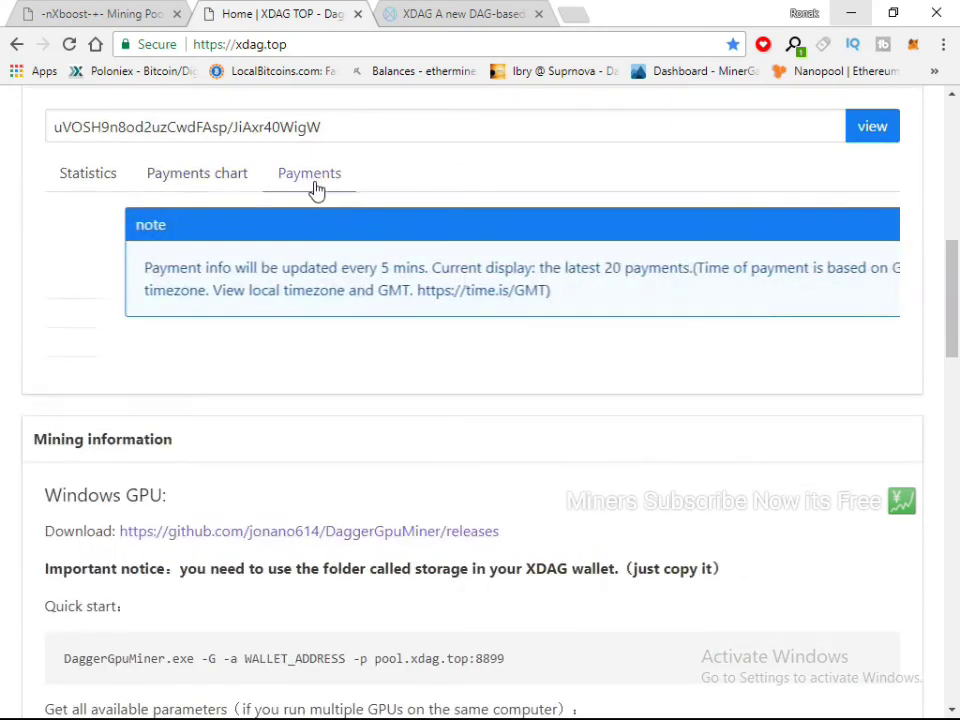
- Minimize Chrome to leave the Windows desktop showing
scroll(285, 348, up, 5)
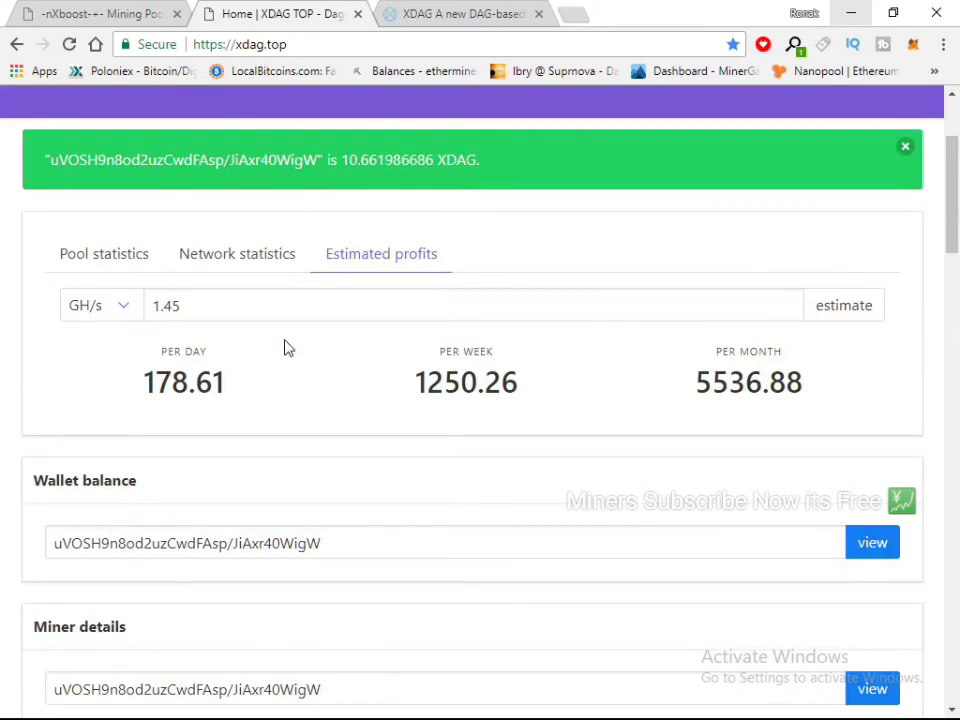
click(851, 13)
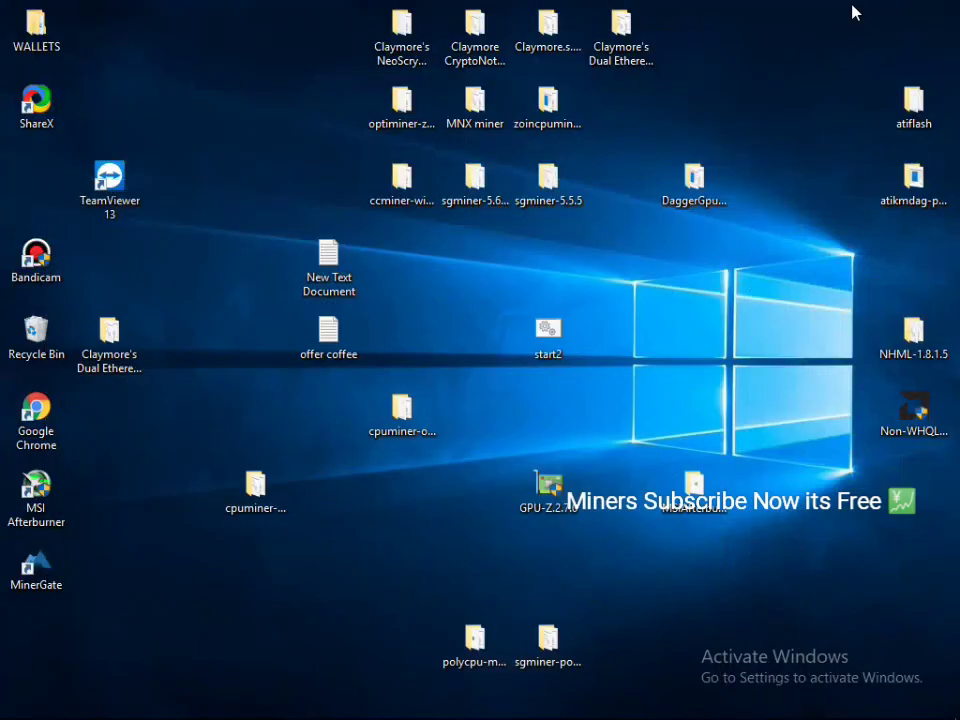
mouse_move(315, 703)
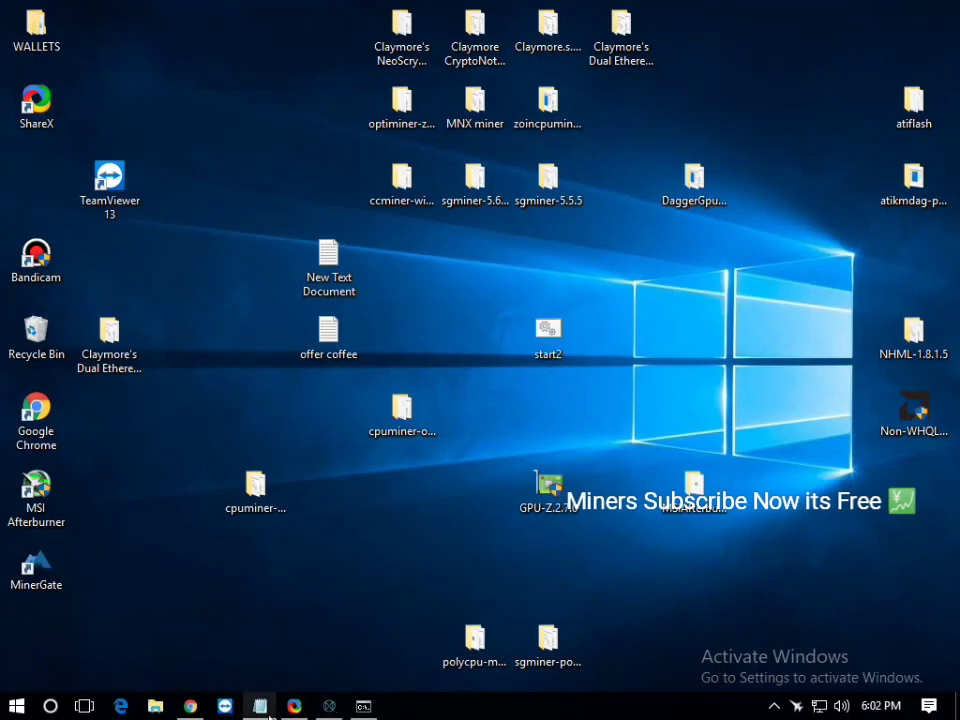